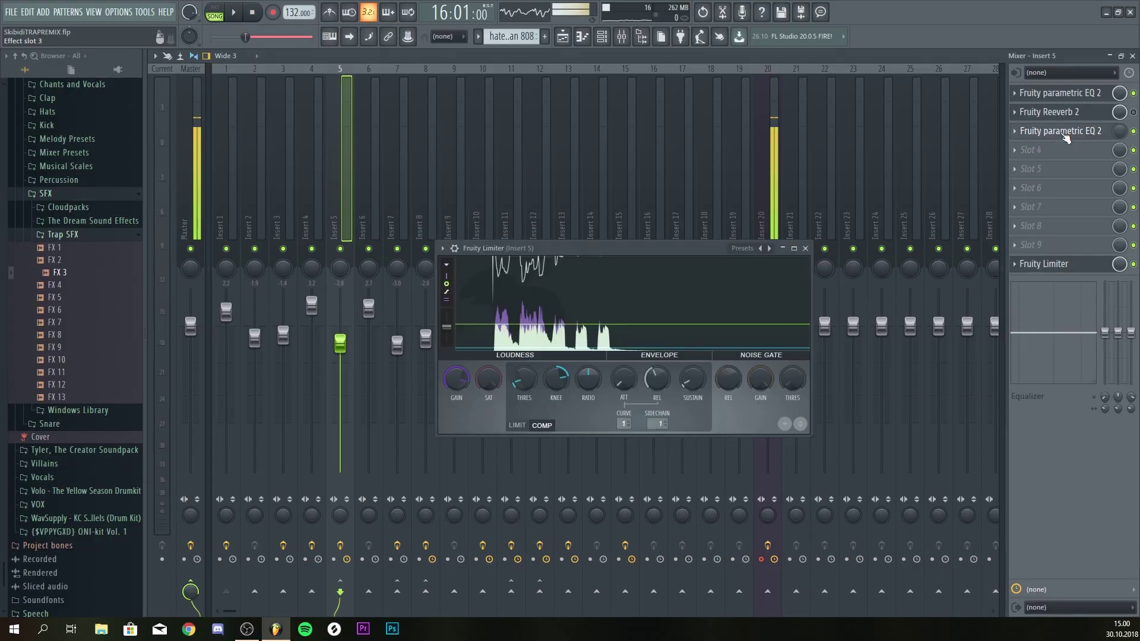
- Open the second Fruity parametric EQ 2 on mixer insert 5, and look over the tracks of the playlist arrangement
click(1064, 133)
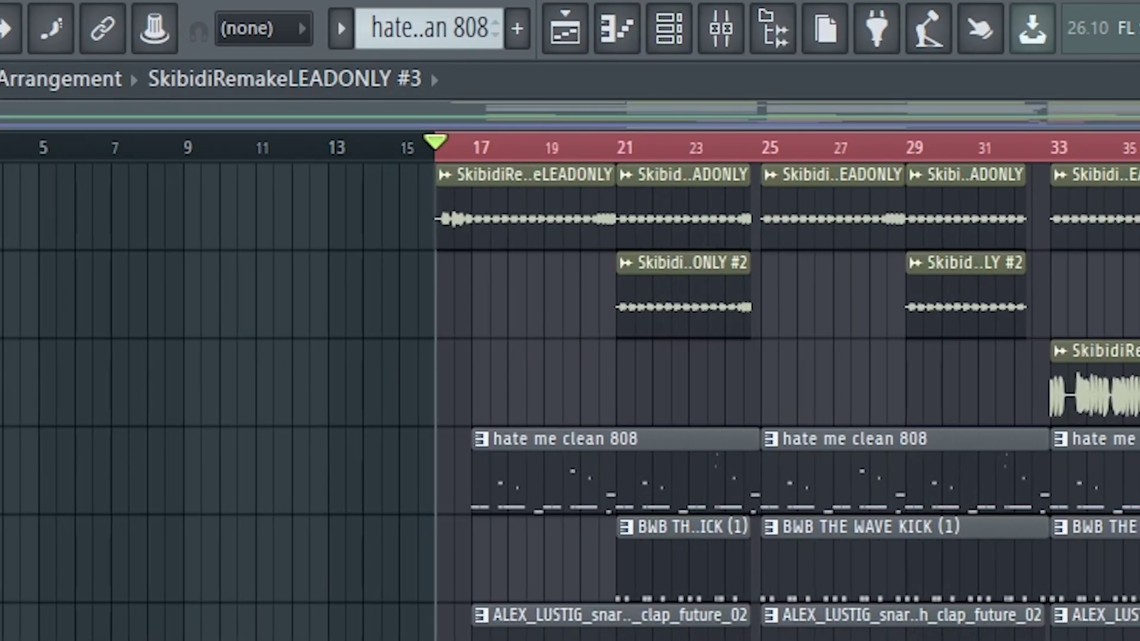
scroll(972, 414, down, 3)
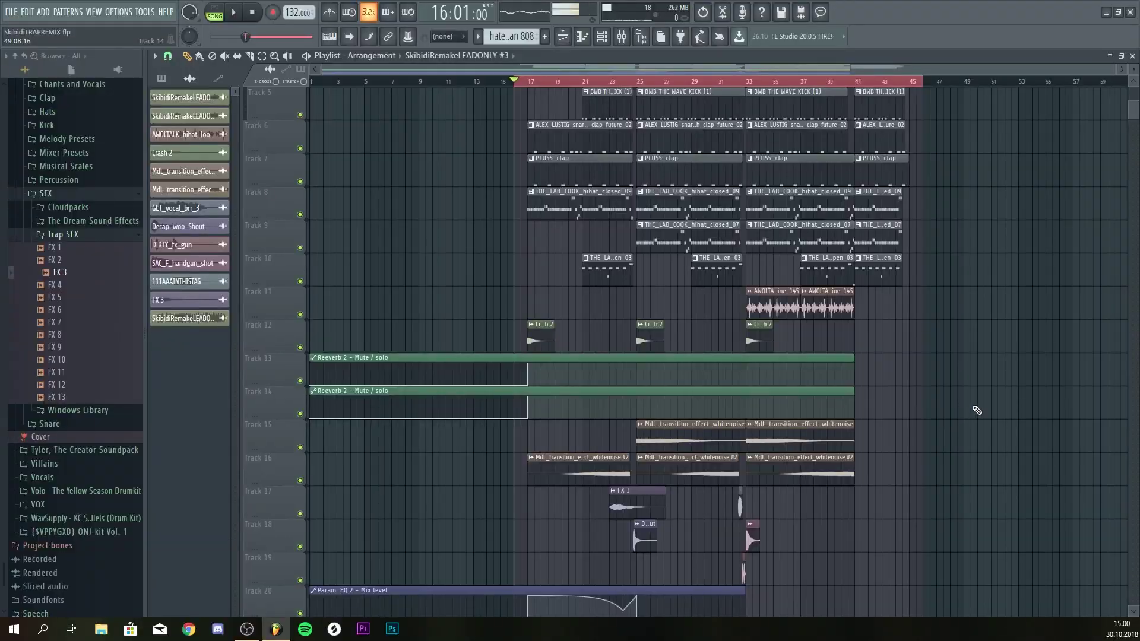
scroll(588, 424, down, 3)
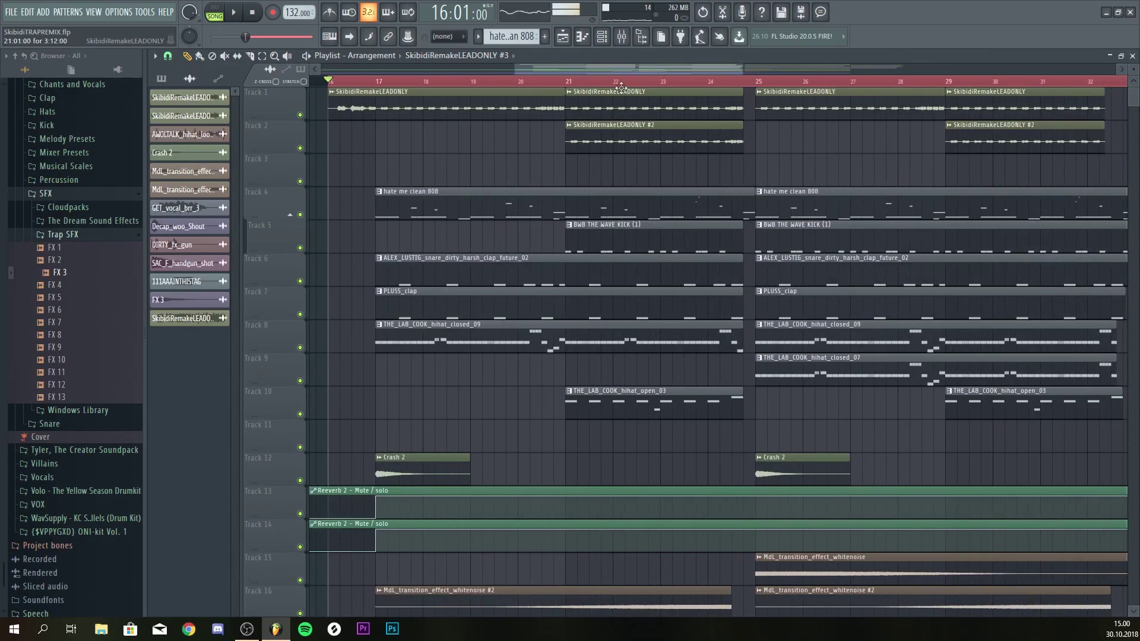
scroll(630, 91, down, 1)
- Place the playhead at bar 21 and examine the layered SkibidiRemakeLEADONLY #2 clip on track 2
click(607, 81)
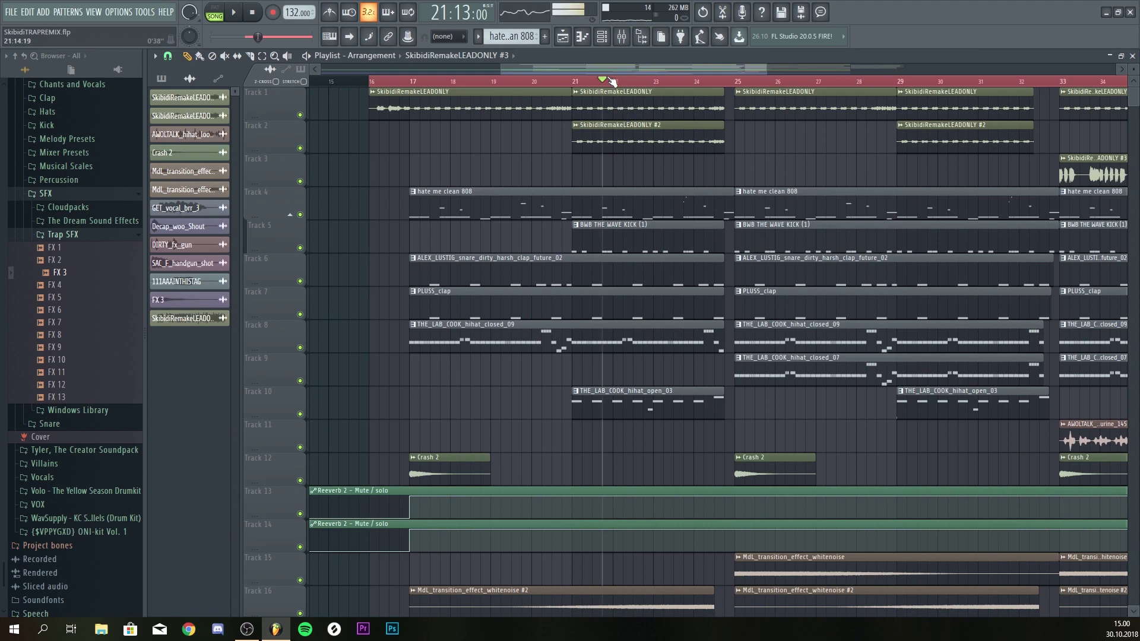
click(633, 140)
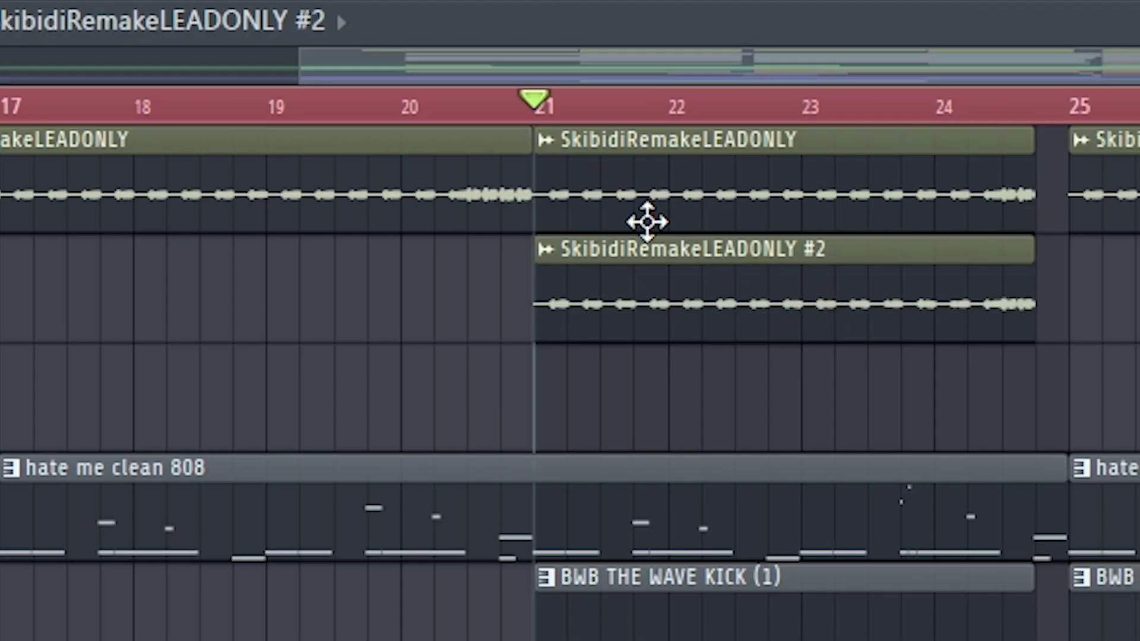
scroll(531, 90, down, 4)
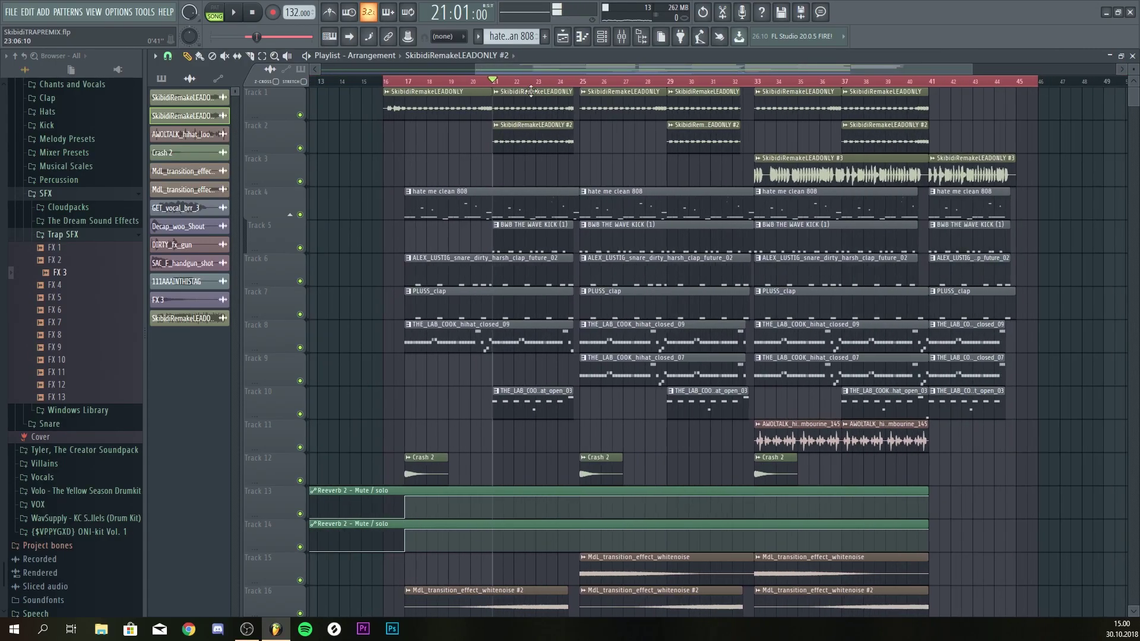
scroll(531, 91, down, 2)
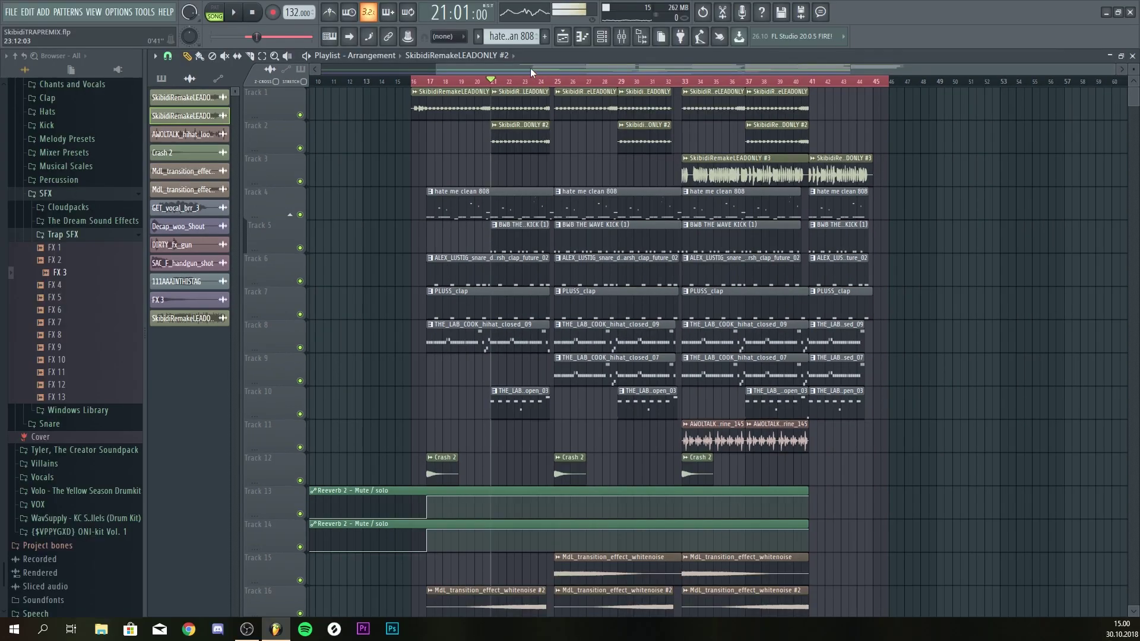
scroll(561, 80, left, 1)
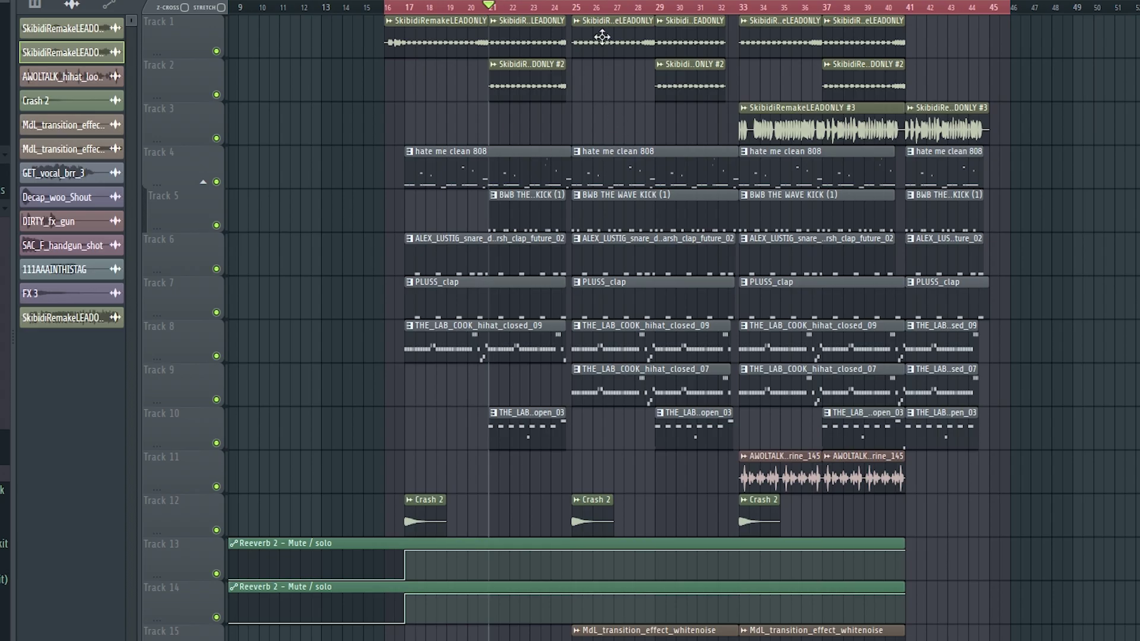
- Play the SkibidiRemakeLEADONLY #3 clip from bar 33 with track 3 soloed, then stop and unsolo it
click(778, 107)
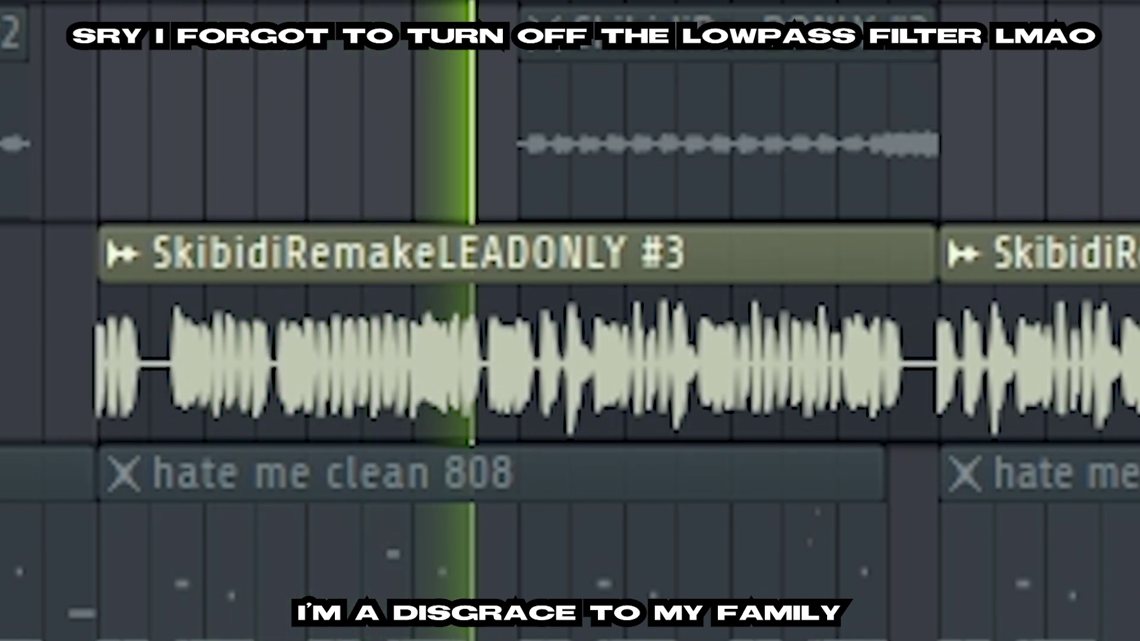
key(space)
right_click(300, 182)
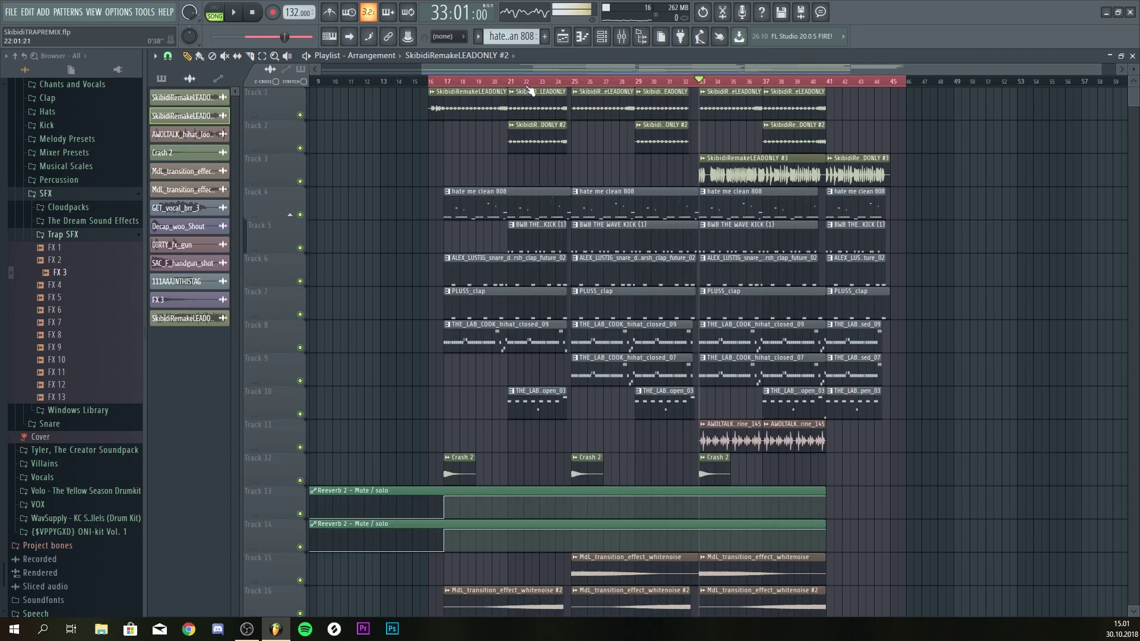
scroll(1028, 176, down, 1)
scroll(814, 83, up, 3)
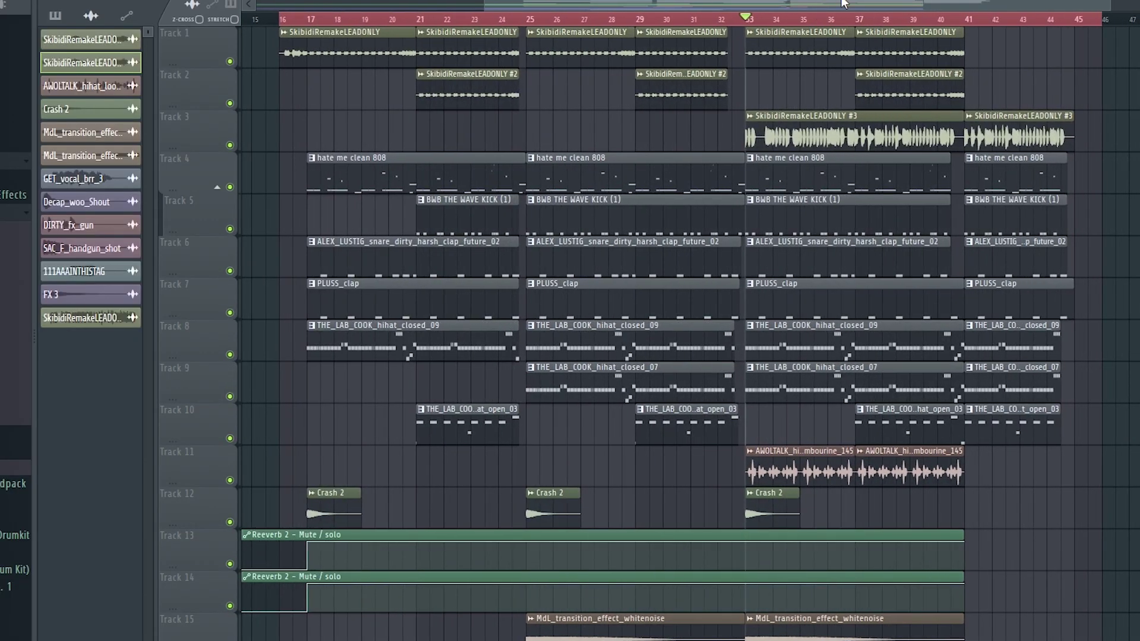
drag(857, 69, 887, 69)
scroll(811, 86, down, 3)
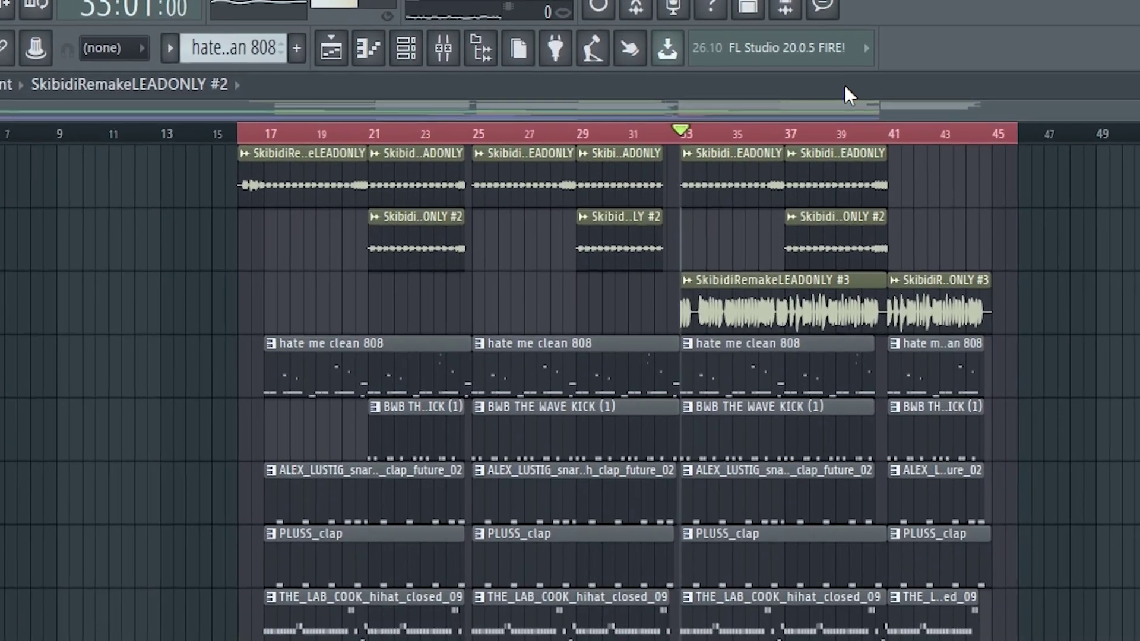
scroll(793, 124, up, 5)
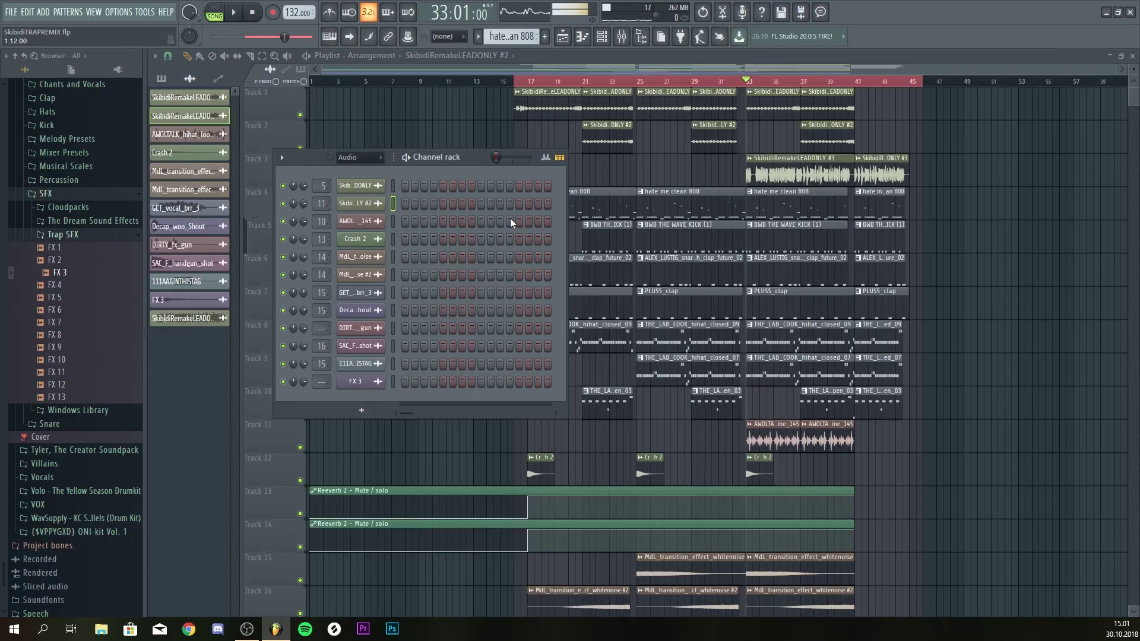
- Examine the hate me clean 808's precomputed boost and clip effects, plus the parametric EQ and limiter on mixer insert 8
click(371, 159)
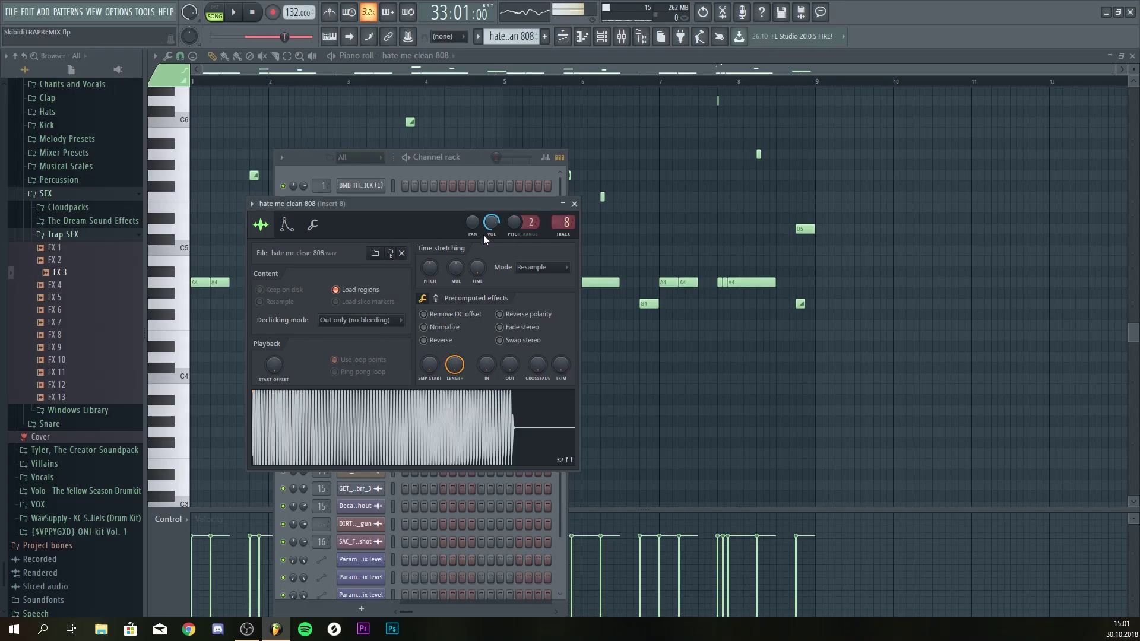
click(436, 299)
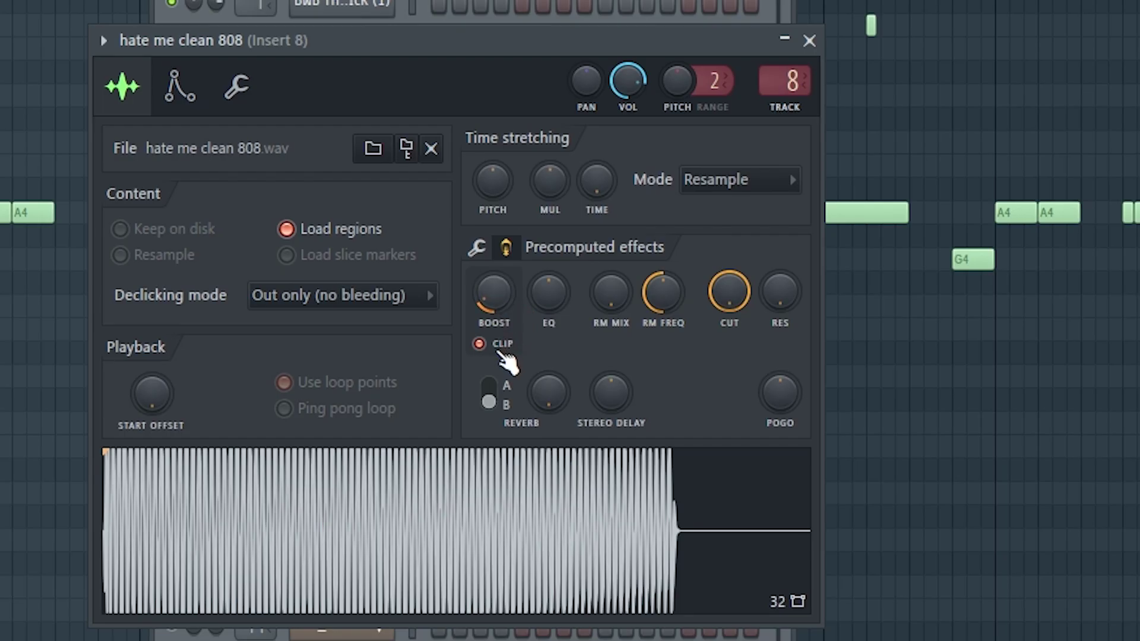
drag(495, 334, 505, 315)
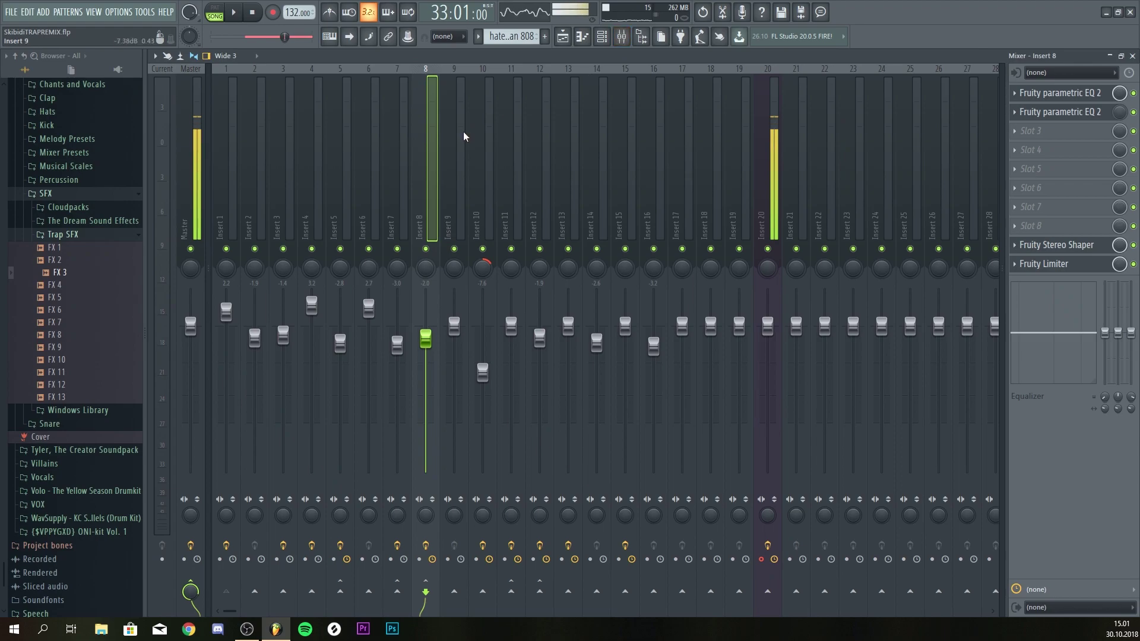
click(1104, 95)
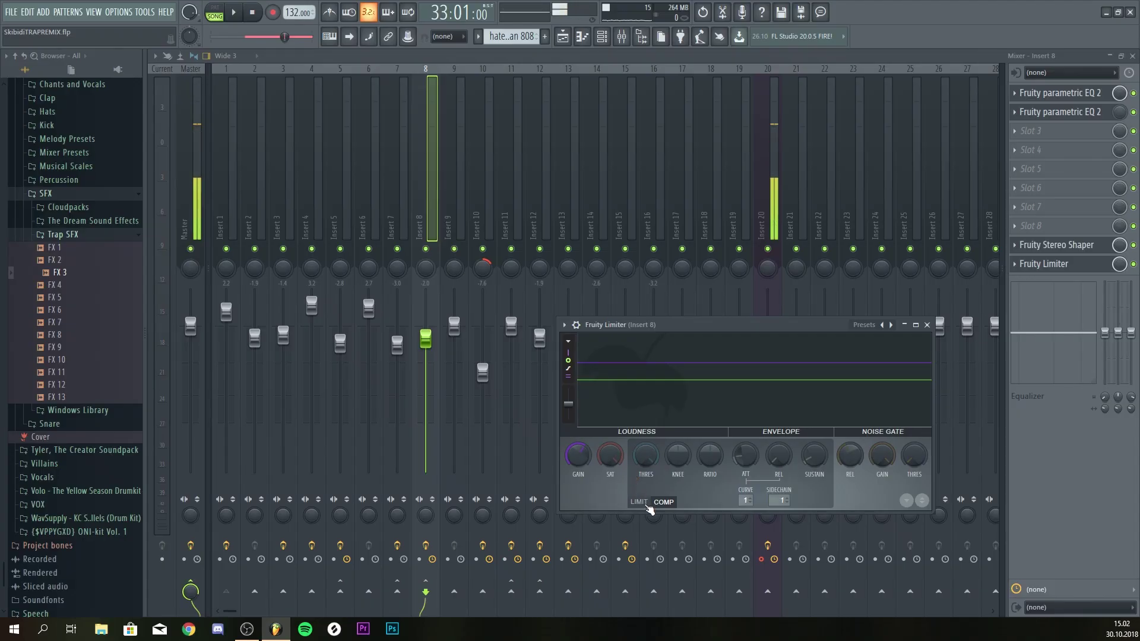
click(640, 501)
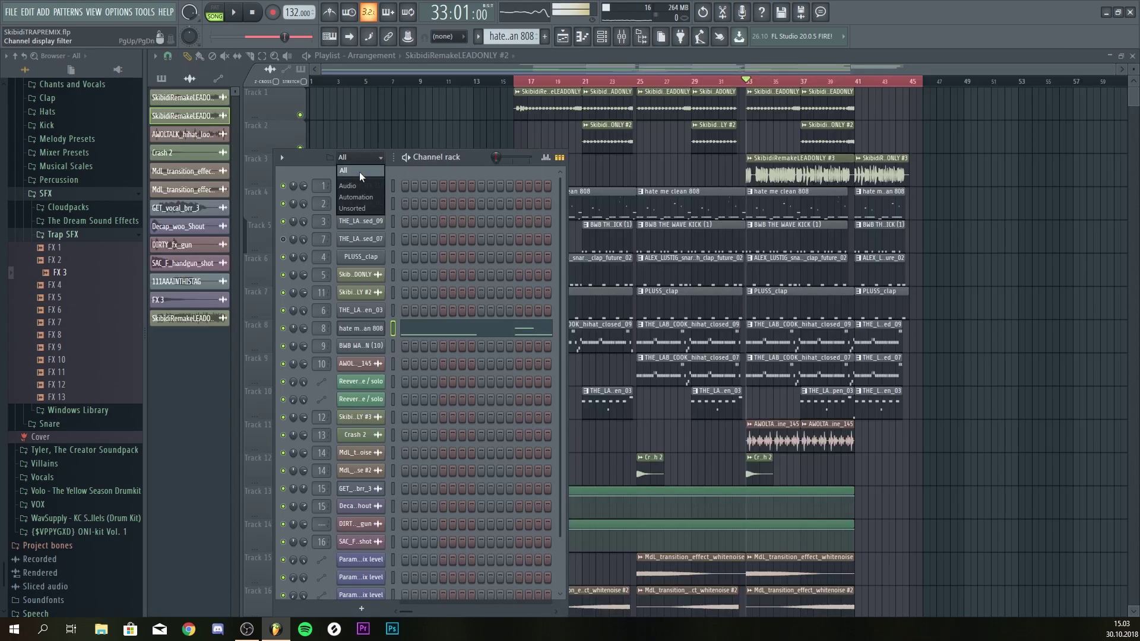
- Show all channels in the channel rack, play the BWB THE WAVE KICK (1) notes in the piano roll and open its channel settings
click(358, 172)
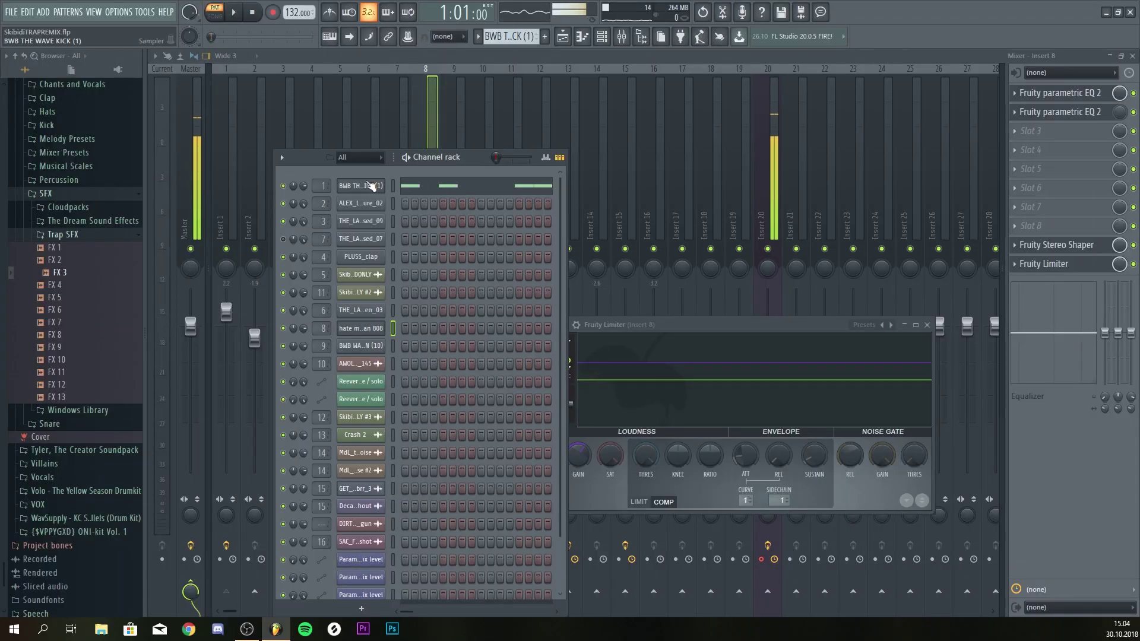
click(370, 186)
click(446, 186)
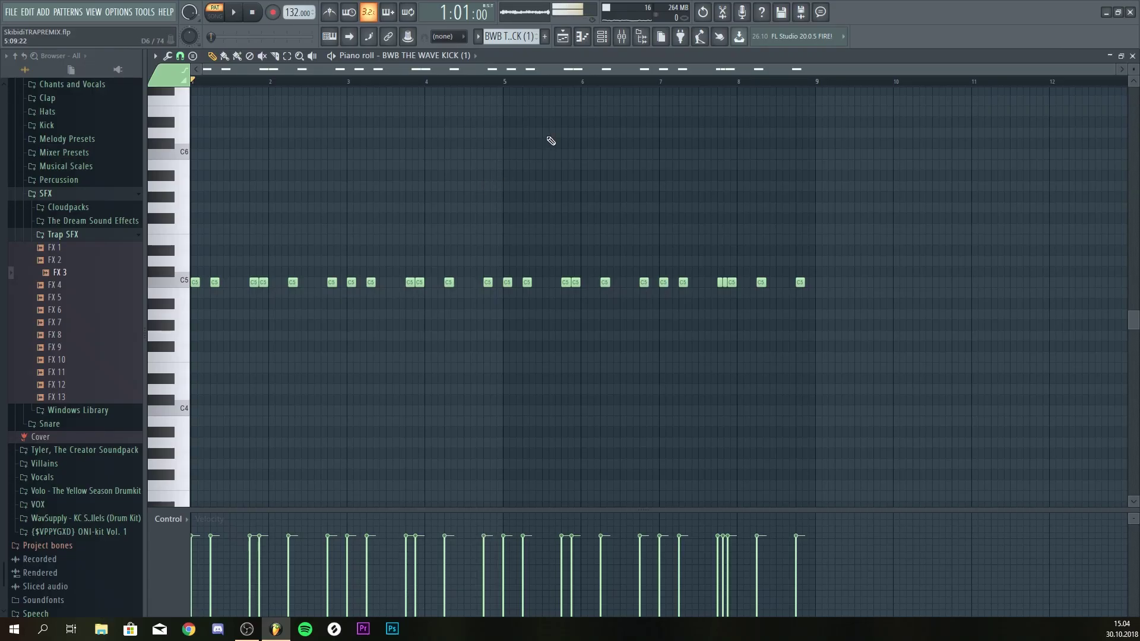
key(space)
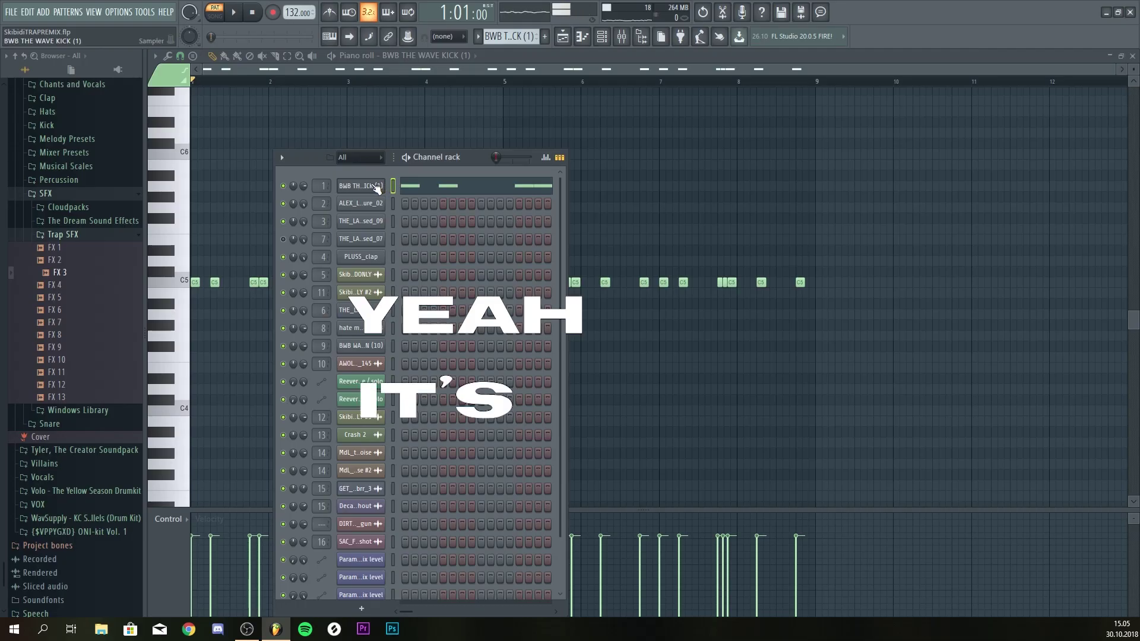
click(375, 188)
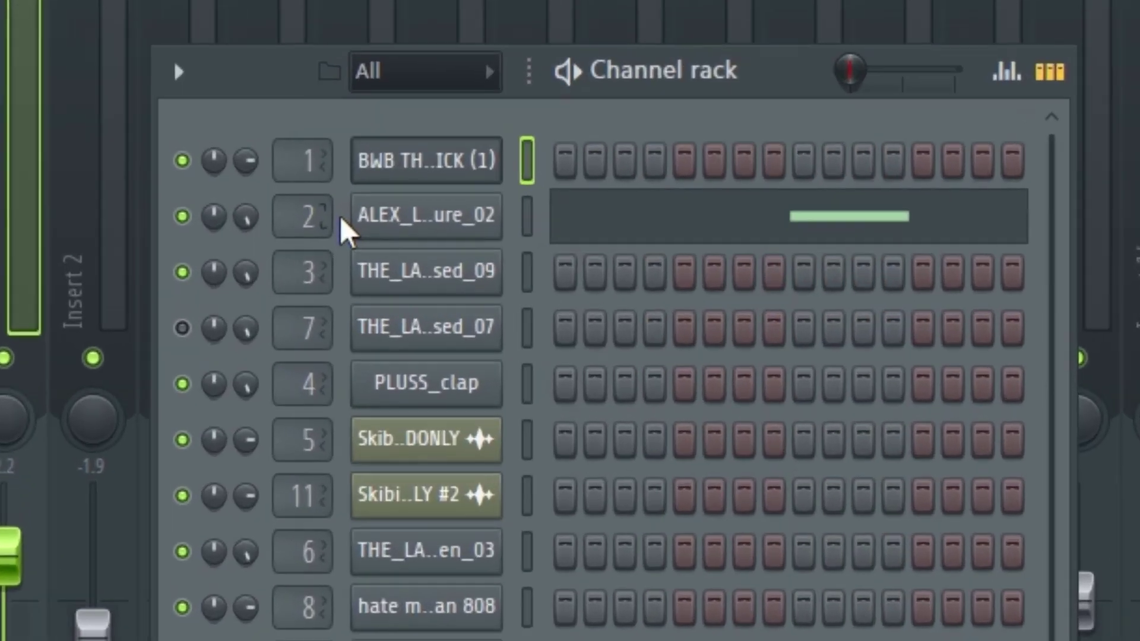
- Open the ALEX_LUSTIG_snare_dirty_harsh_clap_future_02 pattern in the piano roll and play it
click(501, 289)
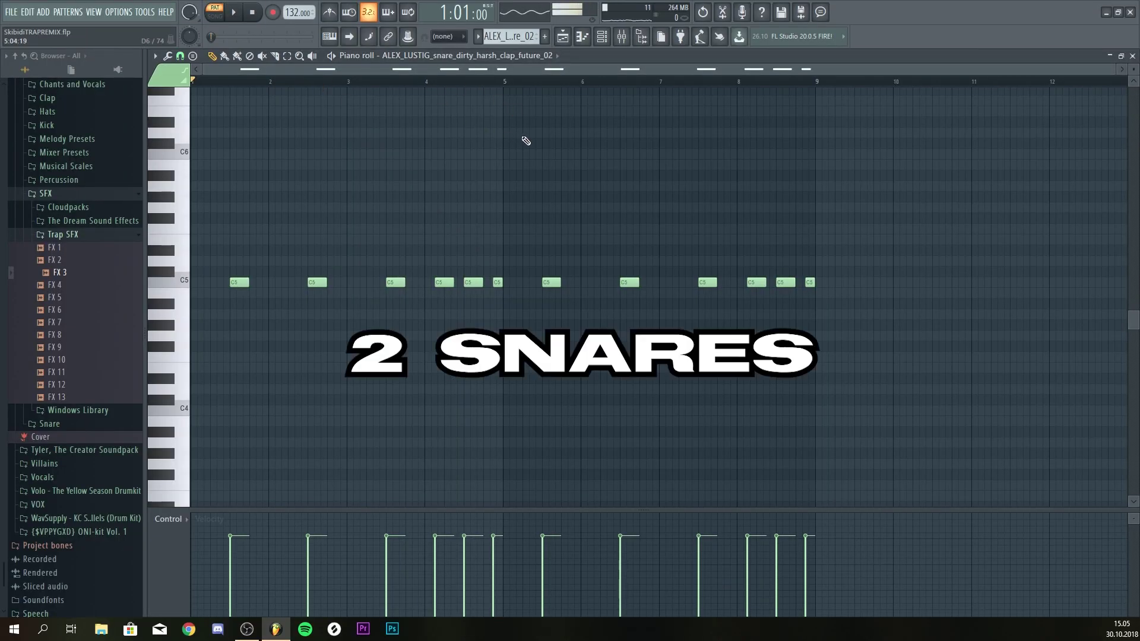
key(space)
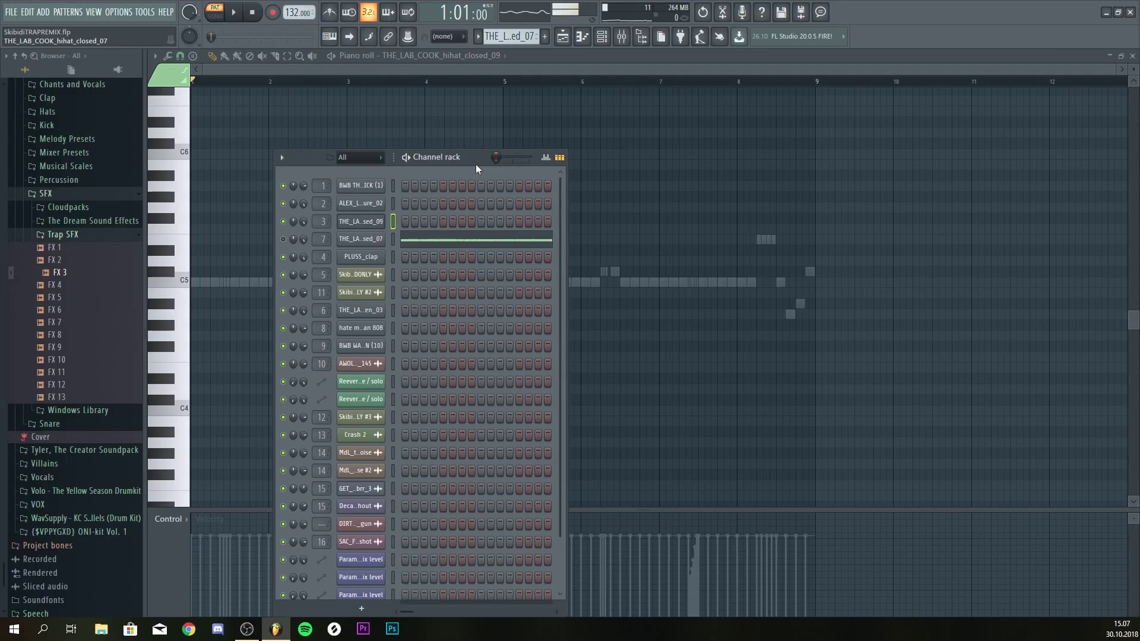
- Save the project and bring the channel rack in front of the THE_LAB_COOK_hihat_closed_07 settings
key(ctrl+s)
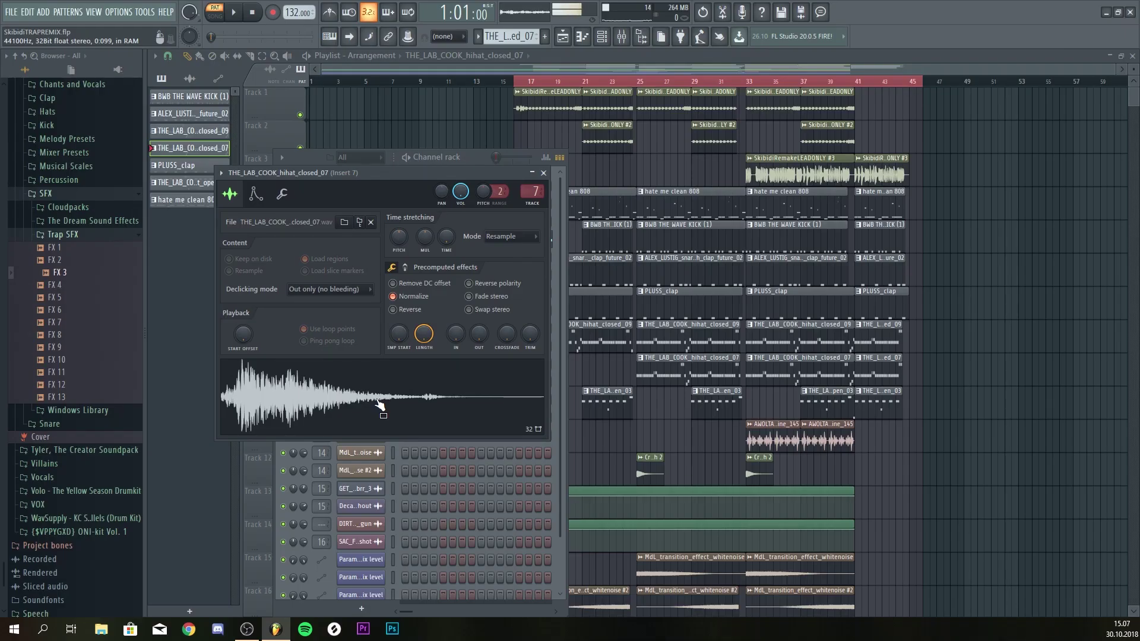
click(434, 158)
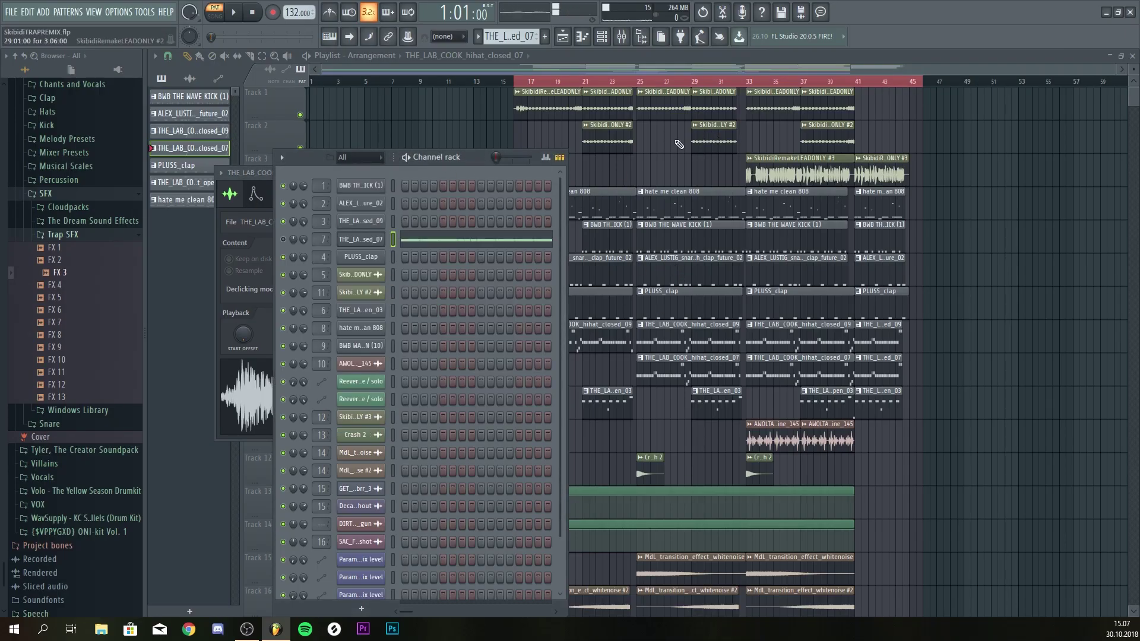
- Switch to the PLUSS_clap pattern, play its notes in the piano roll and open the clap's channel settings
key(KP_Add)
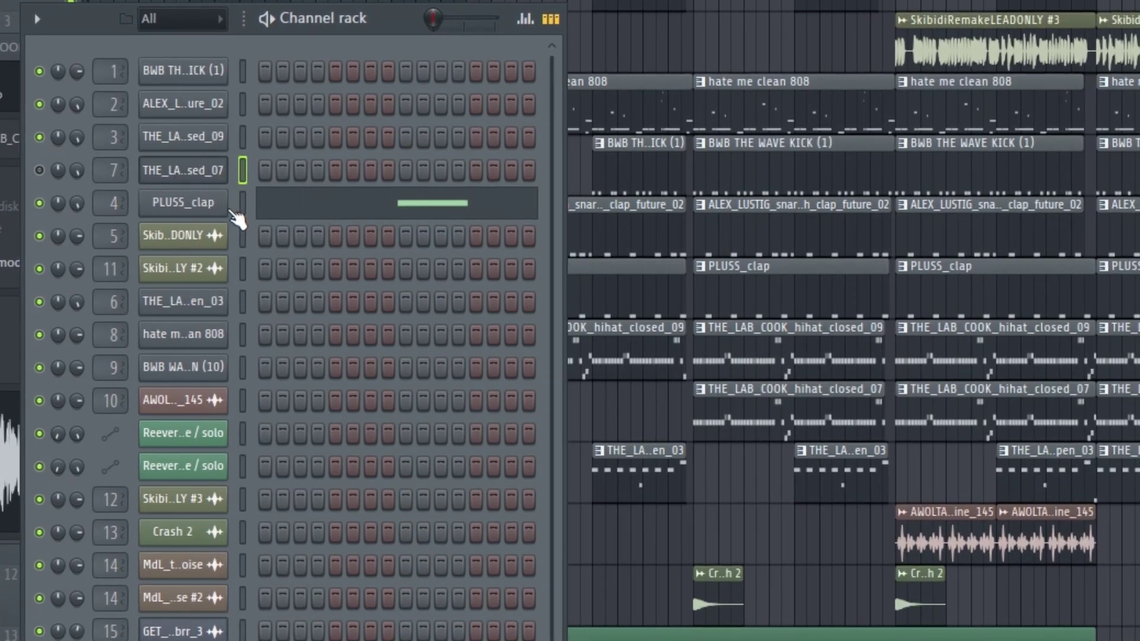
click(283, 205)
scroll(356, 98, down, 1)
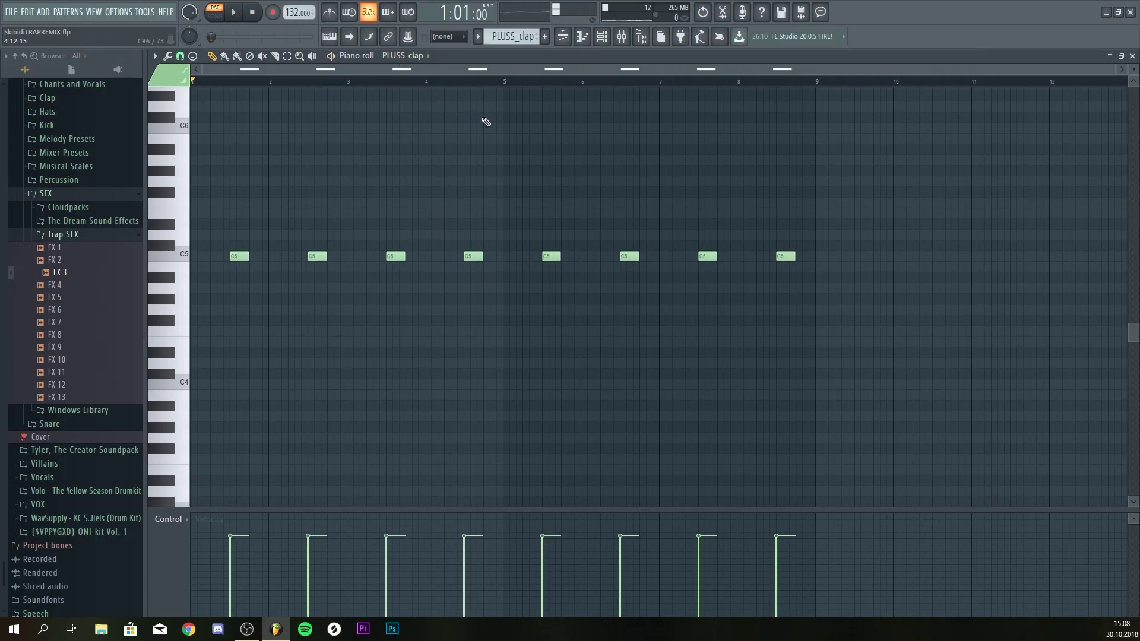
scroll(416, 112, up, 2)
scroll(537, 172, down, 2)
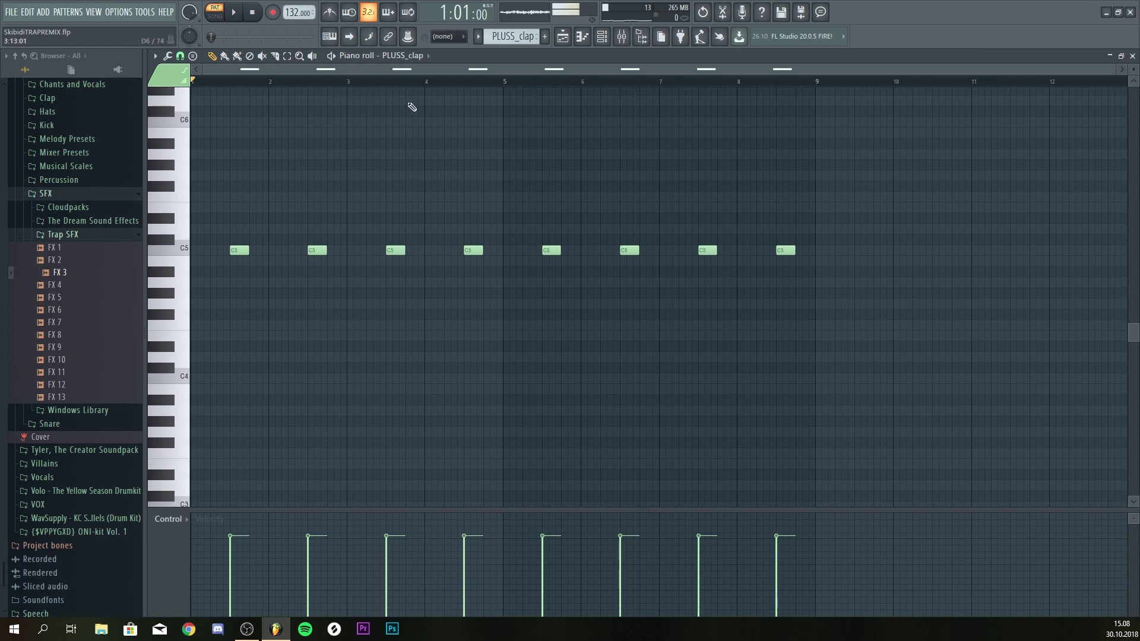
key(space)
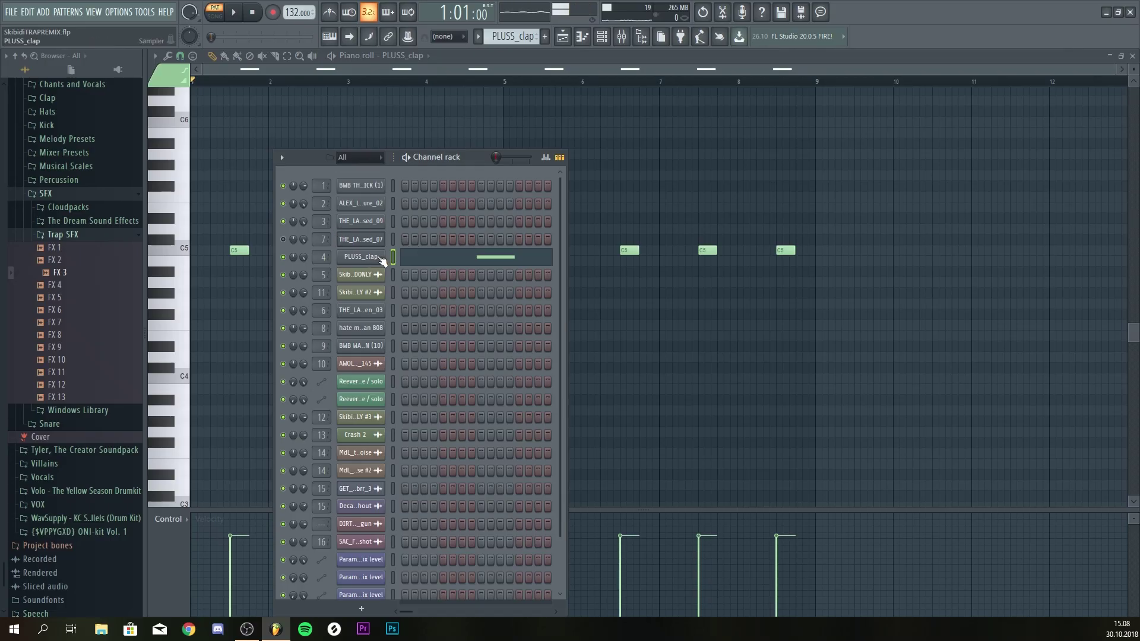
click(380, 258)
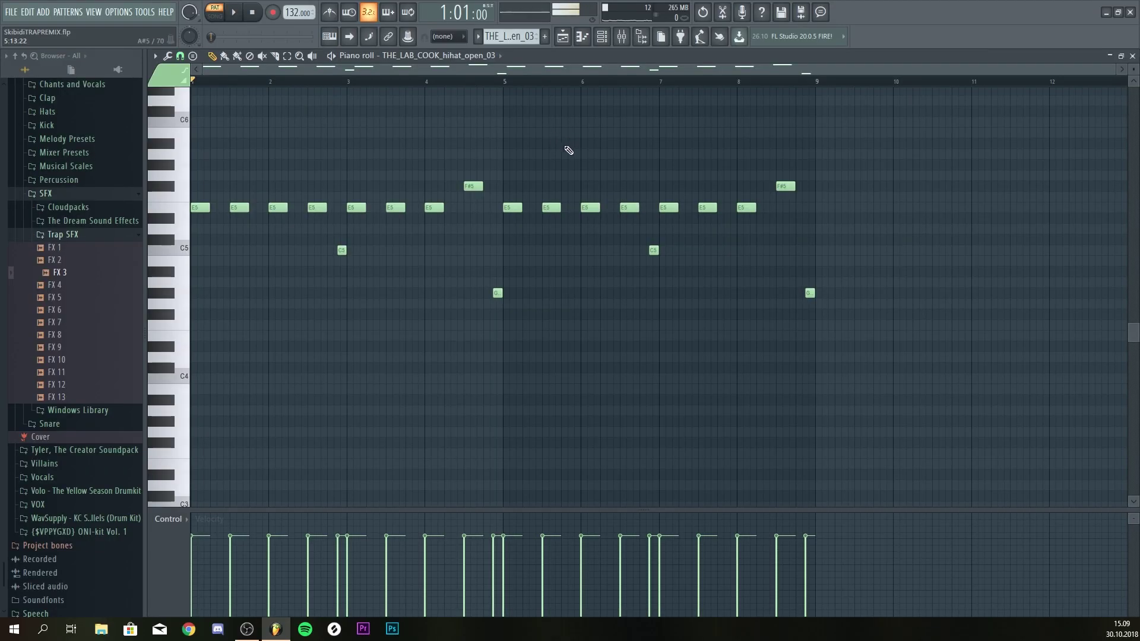
- Examine the lower-pitched C5 note just before bar 3 in the THE_LAB_COOK_hihat_open_03 pattern
ctrl+scroll(231, 84, up, 2)
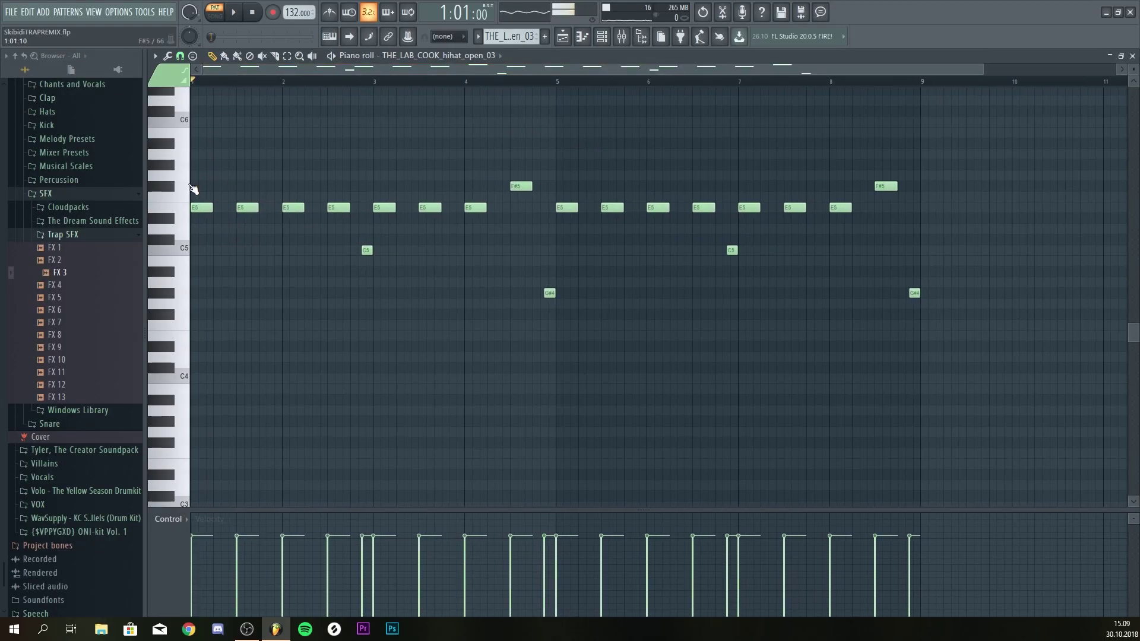
ctrl+scroll(361, 90, up, 4)
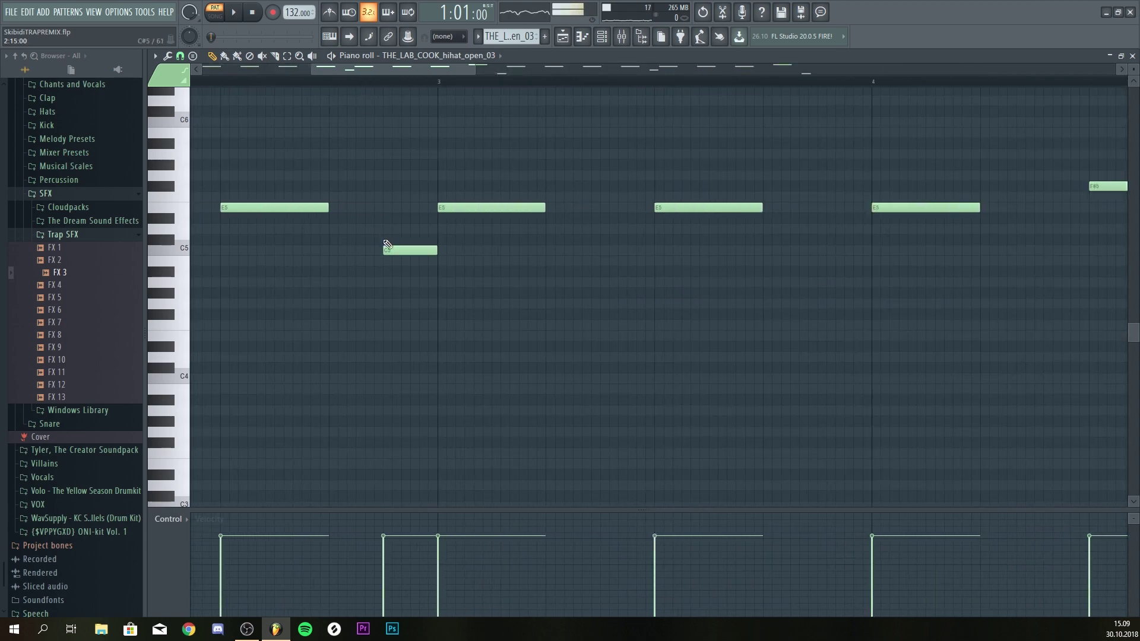
ctrl+scroll(356, 88, down, 6)
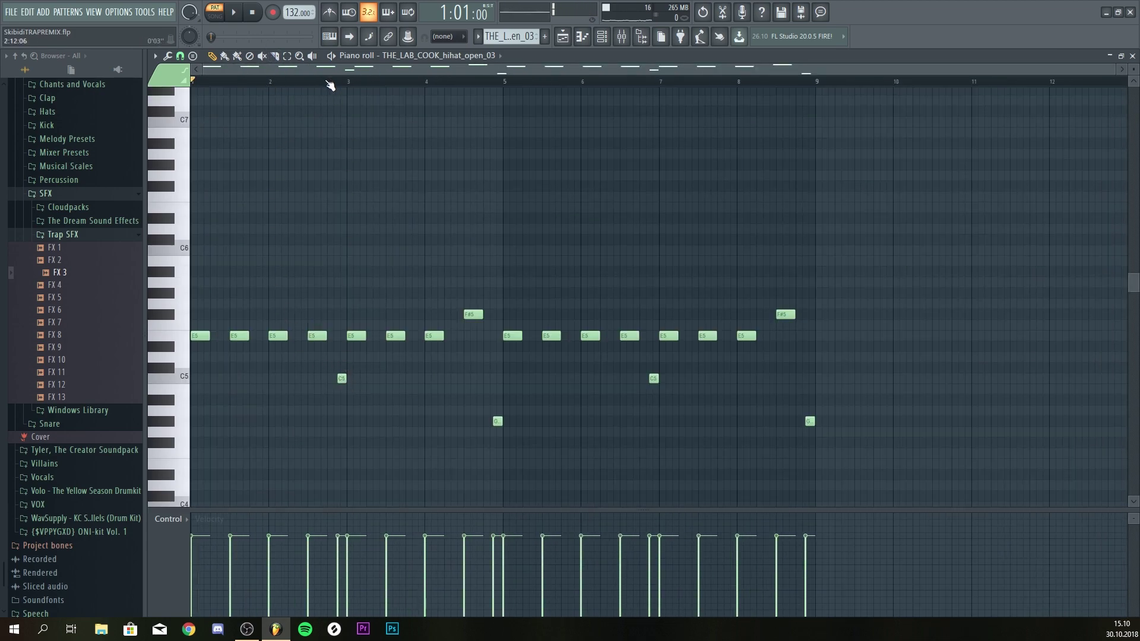
ctrl+scroll(331, 89, up, 4)
ctrl+scroll(329, 404, down, 5)
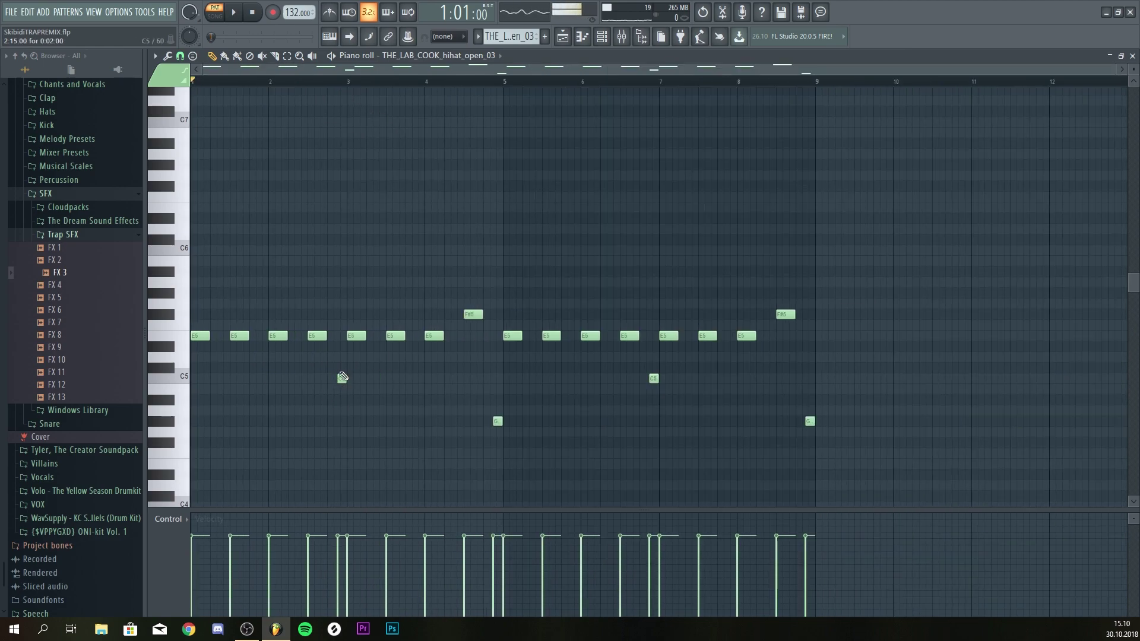
- Examine the F#5 and G#4 notes just before bar 5 in the THE_LAB_COOK_hihat_open_03 pattern and play it
ctrl+scroll(478, 82, up, 2)
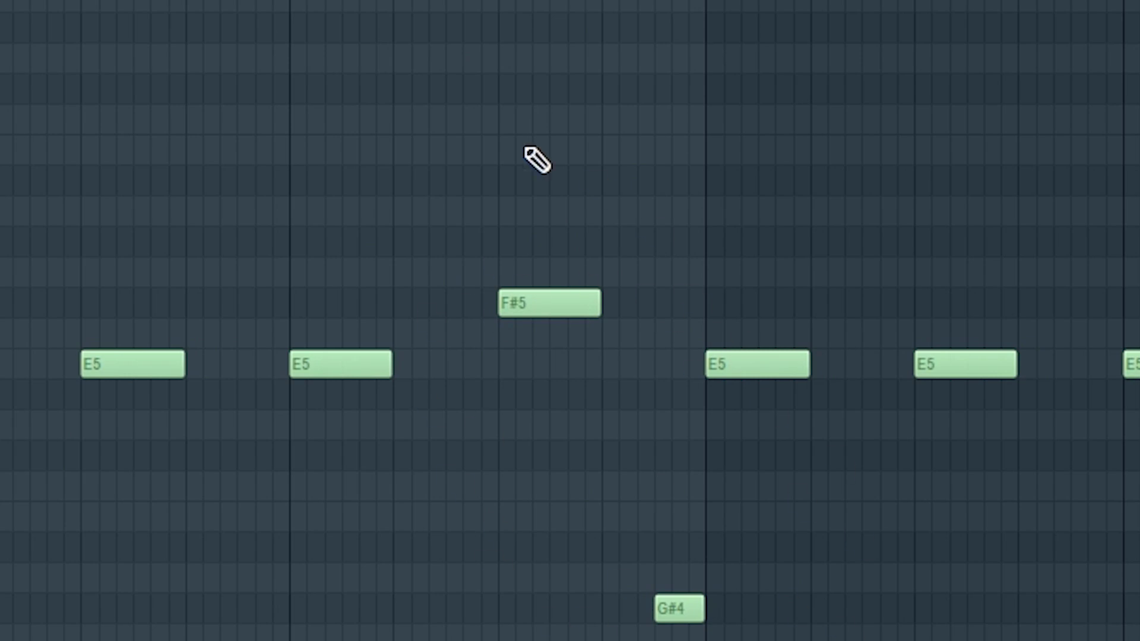
ctrl+scroll(560, 481, down, 2)
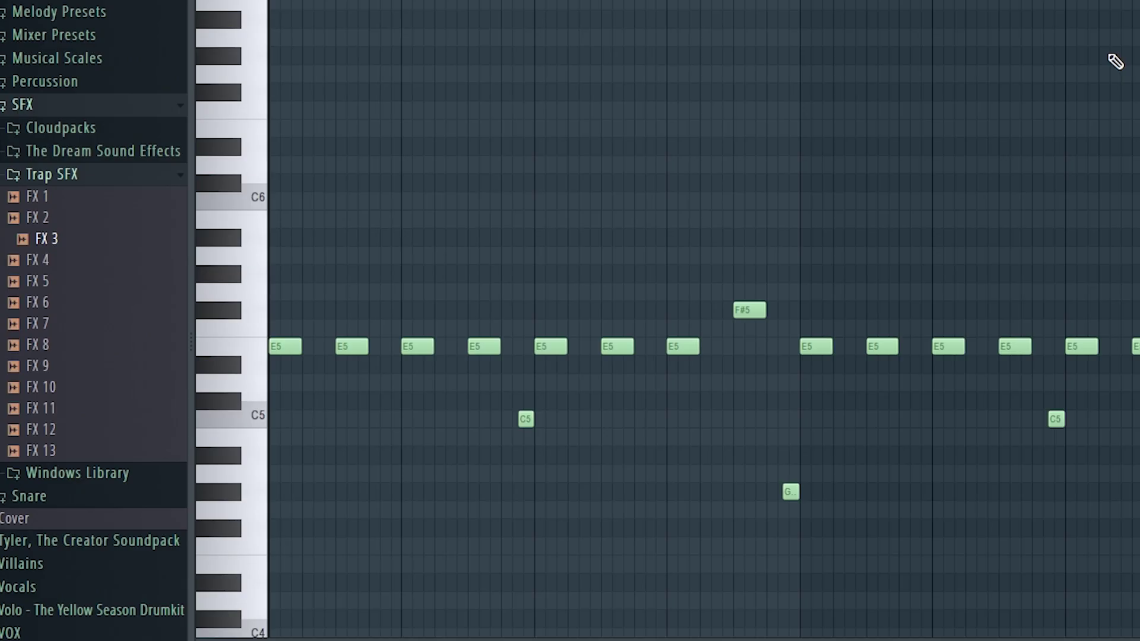
key(space)
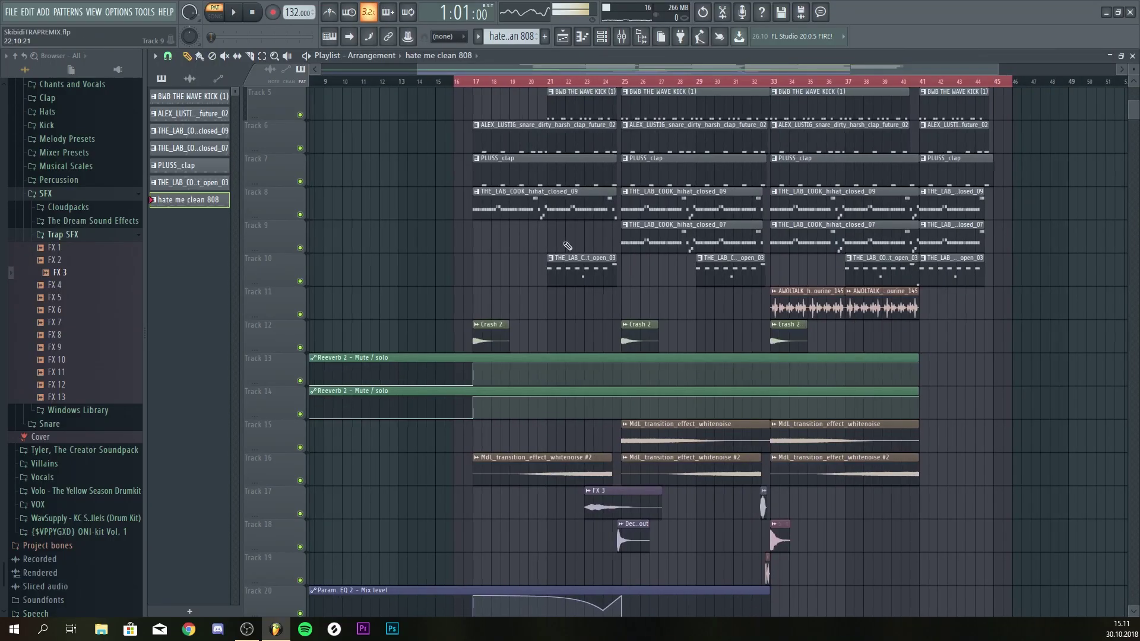
- Switch to song mode, solo Track 11 and play the AWOLTALK_hihat_loop_deep_end_glass_tambourine_145 clip from bar 33
key(l)
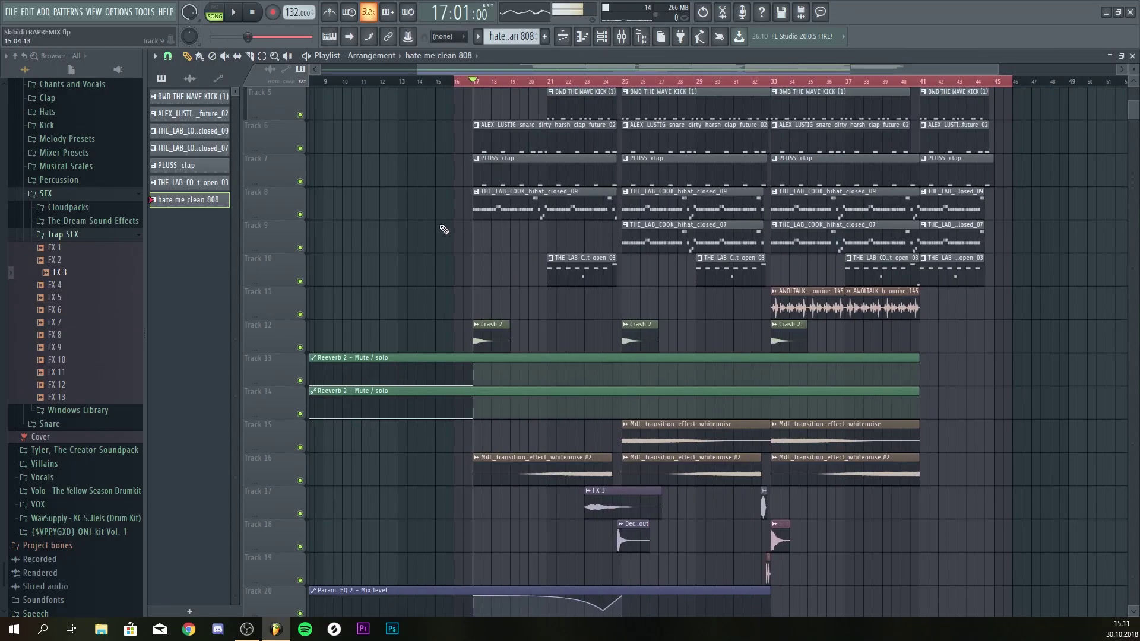
right_click(300, 315)
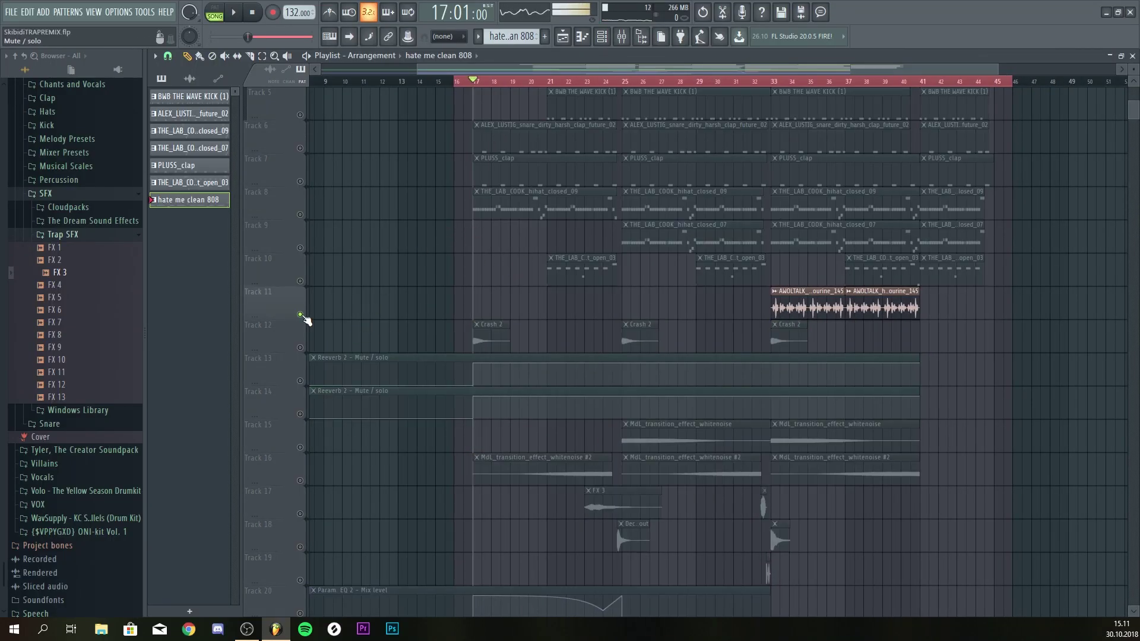
click(777, 81)
scroll(847, 82, up, 4)
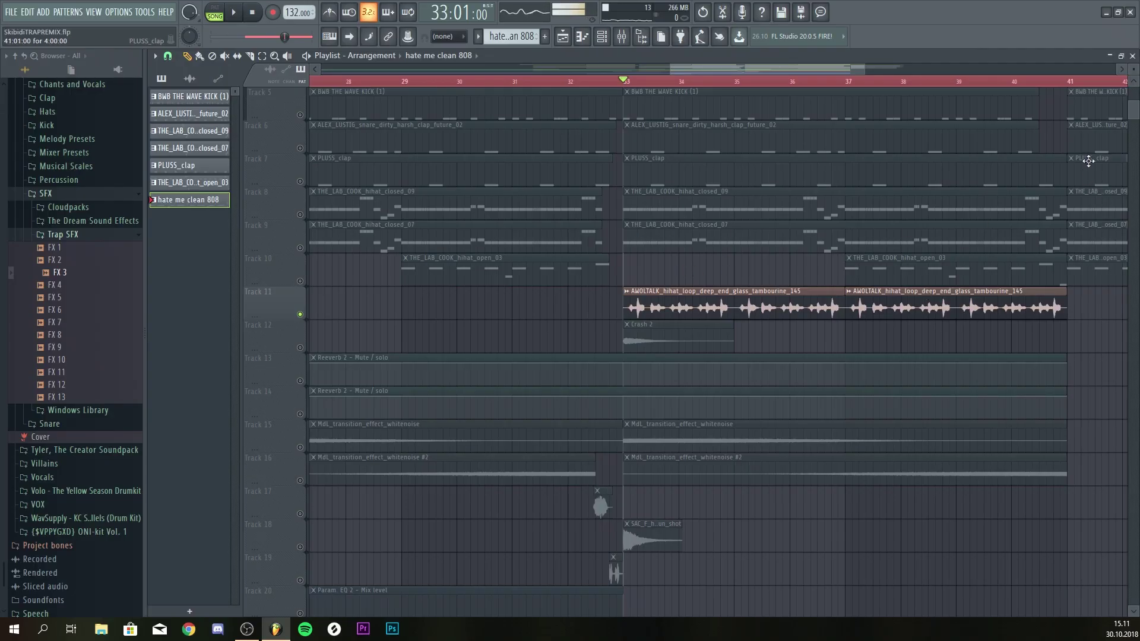
key(space)
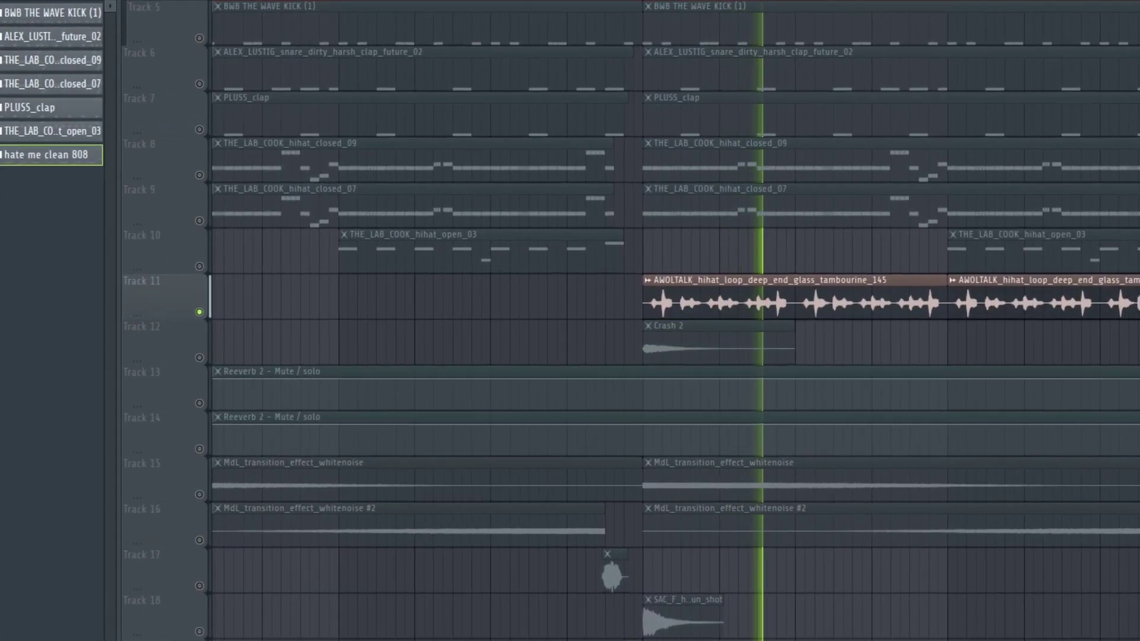
key(space)
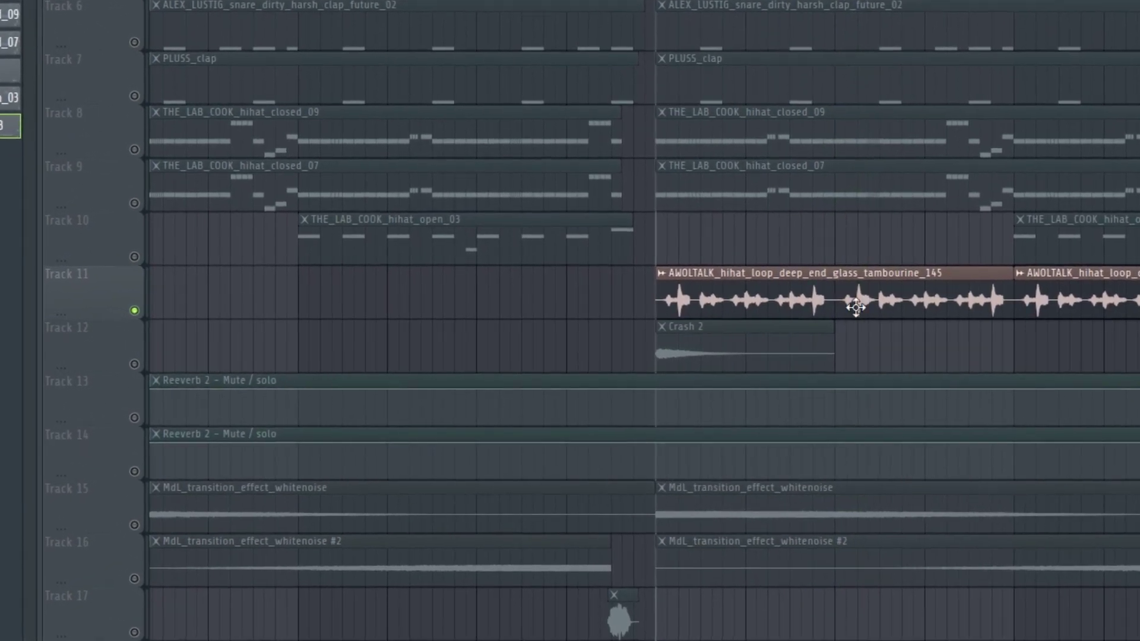
scroll(1083, 309, down, 3)
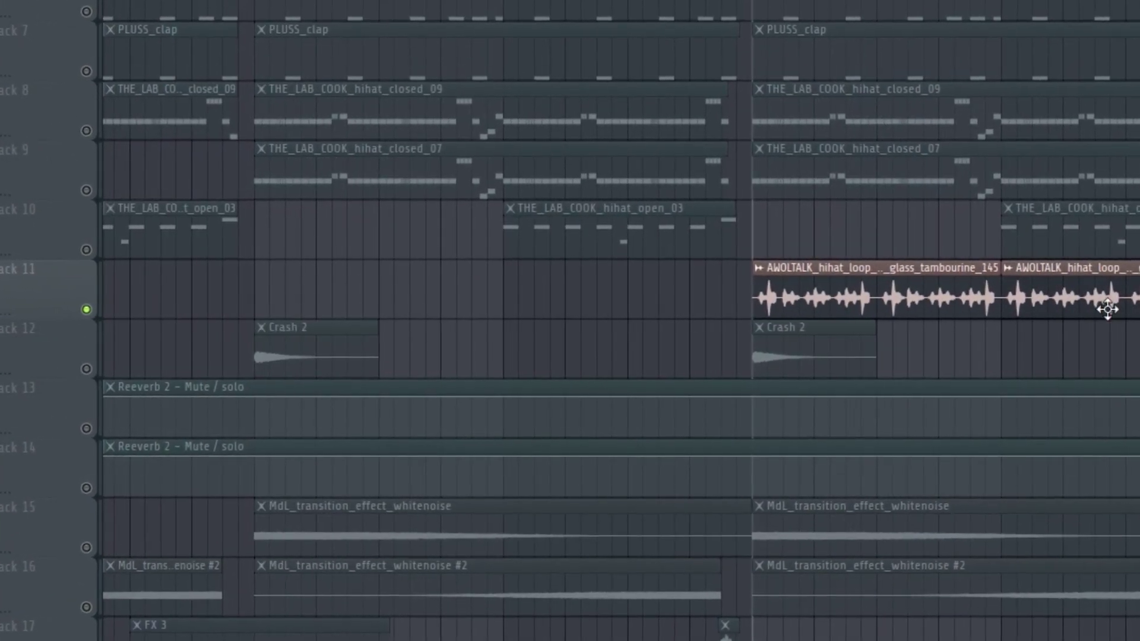
scroll(1045, 294, up, 2)
scroll(944, 164, up, 1)
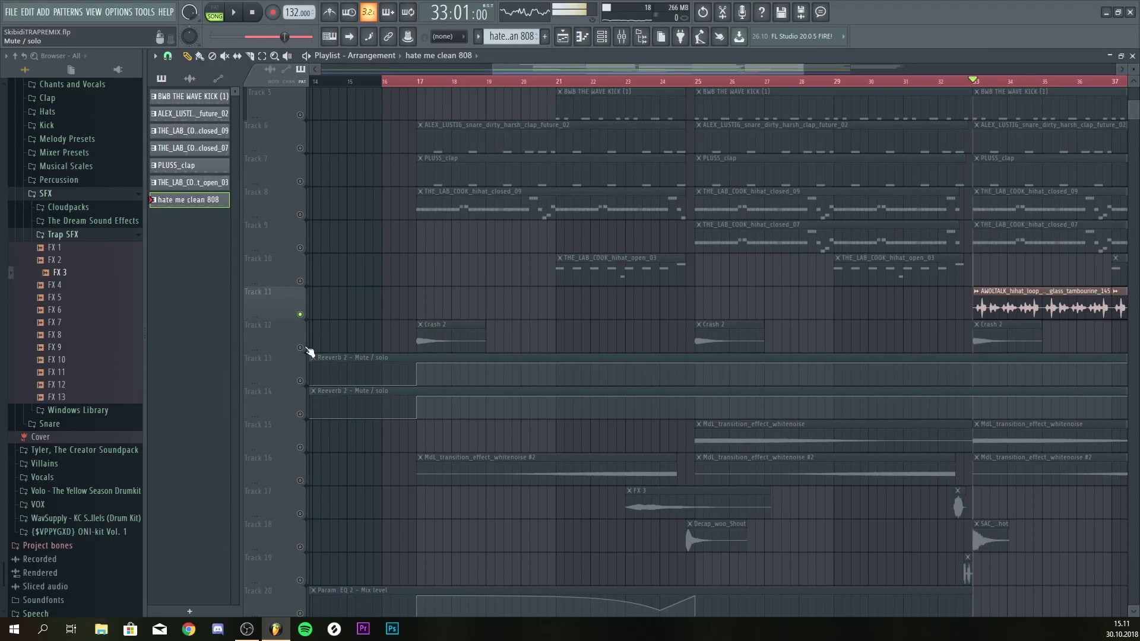
- Solo Track 12 and play the first Crash 2 clip from bar 17
click(309, 350)
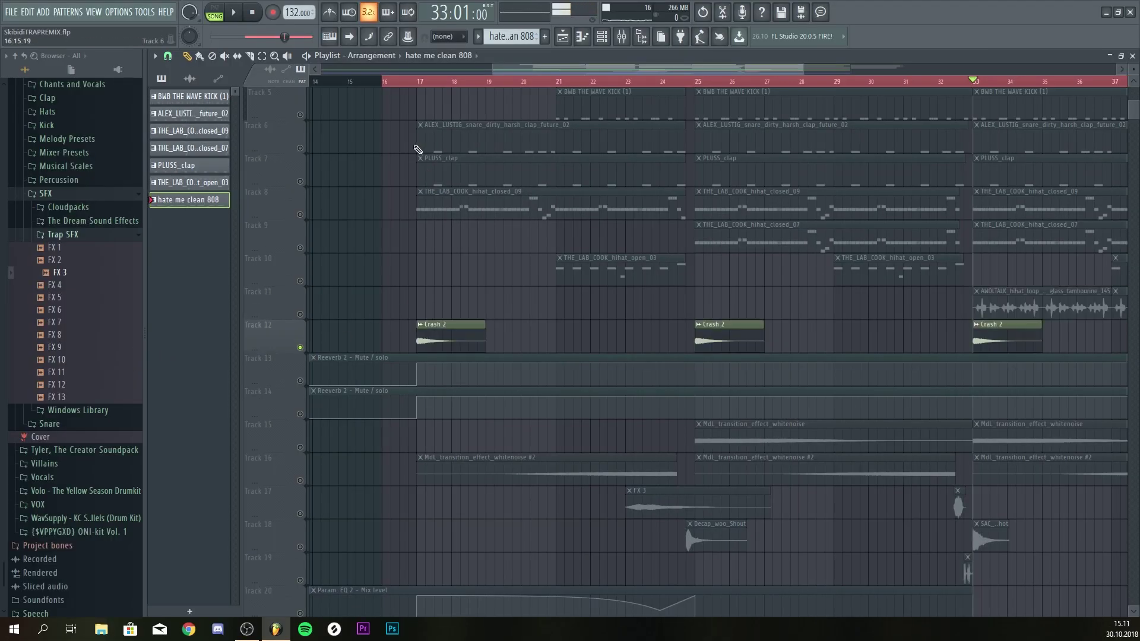
click(418, 84)
key(space)
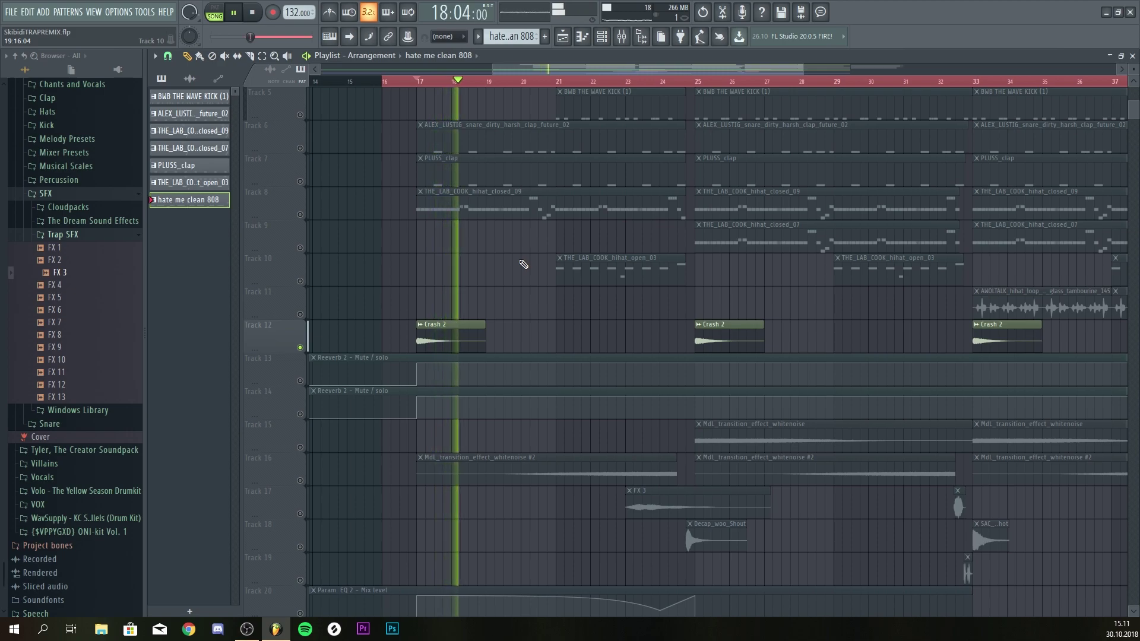
key(space)
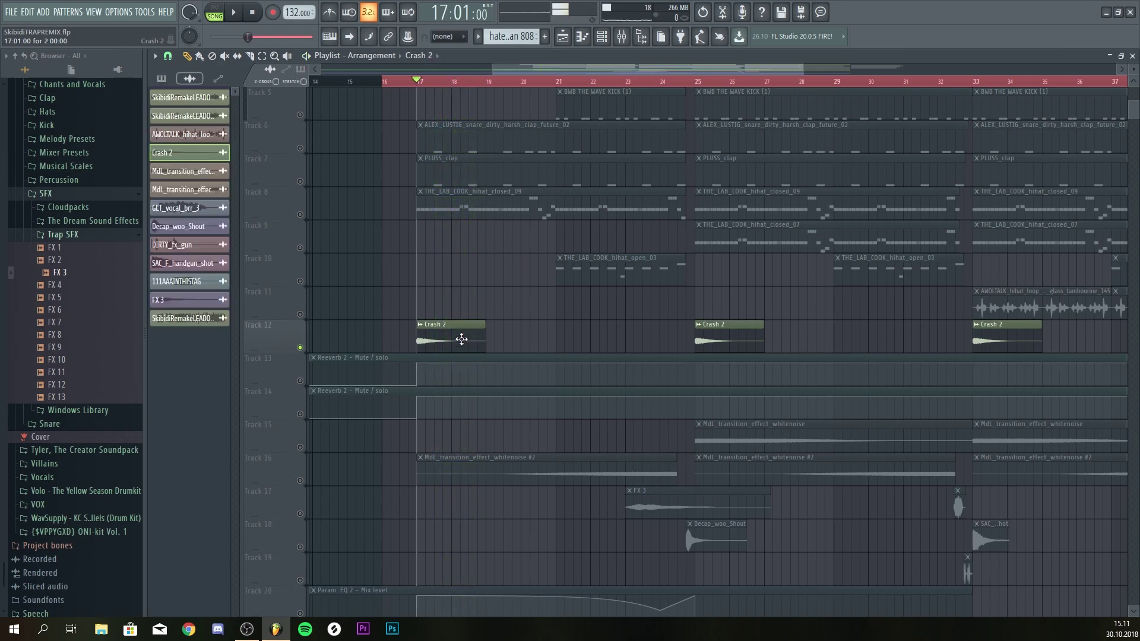
- Open the Crash 2 clip's channel settings and inspect the Fruity Limiter on mixer Insert 13
double_click(461, 345)
click(629, 41)
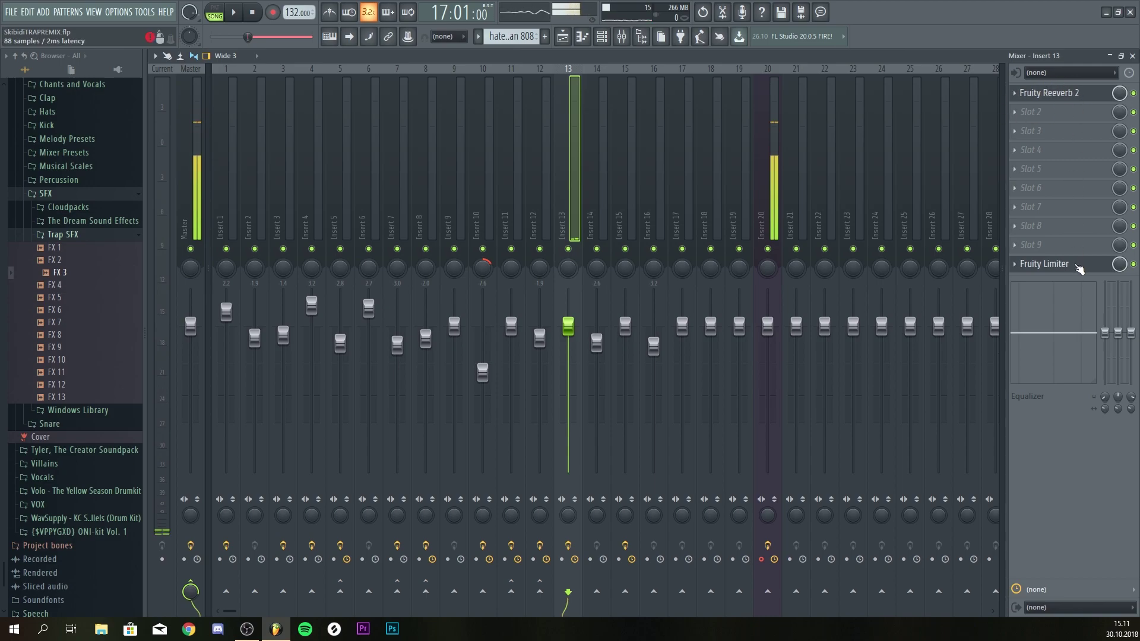
click(1078, 267)
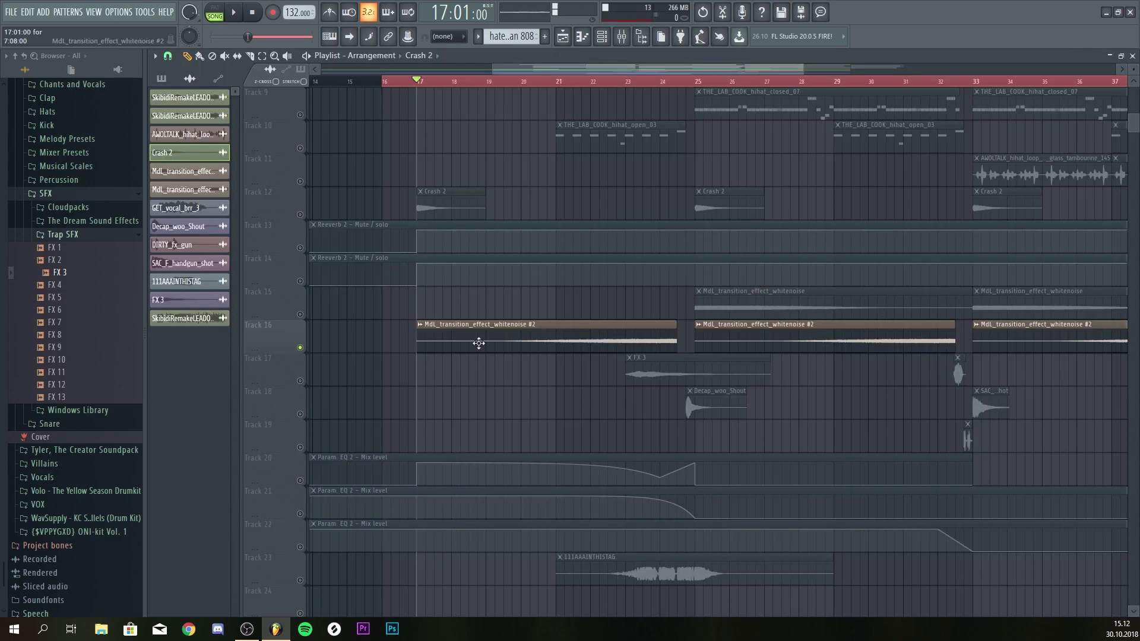
- Solo Track 15 and play the MdL_transition_effect_whitenoise clip from bar 25
right_click(300, 314)
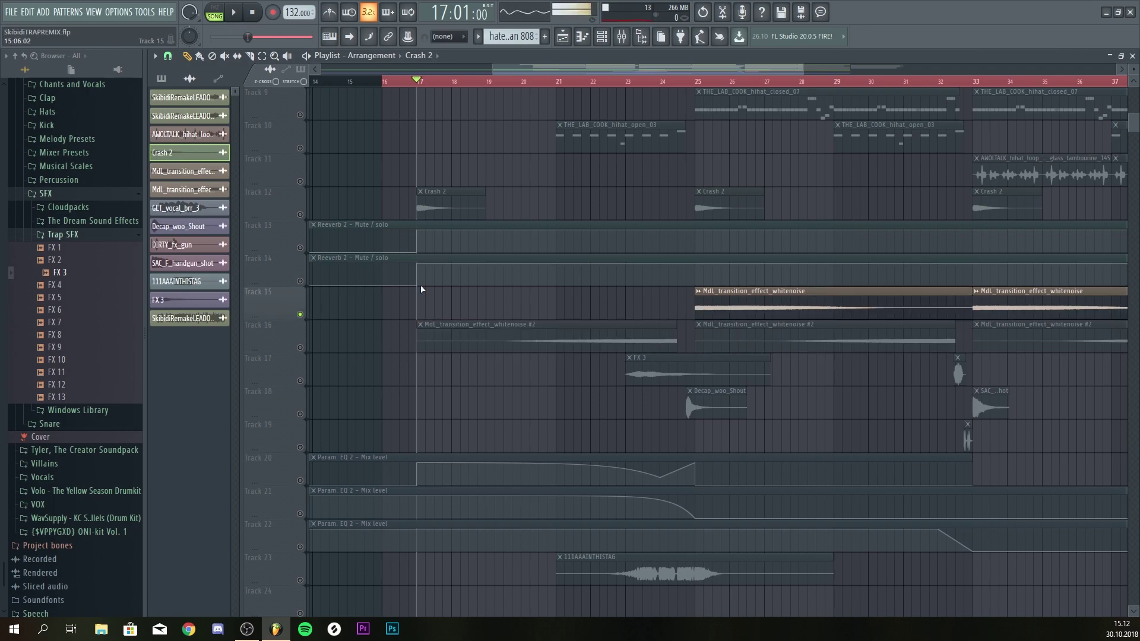
click(712, 83)
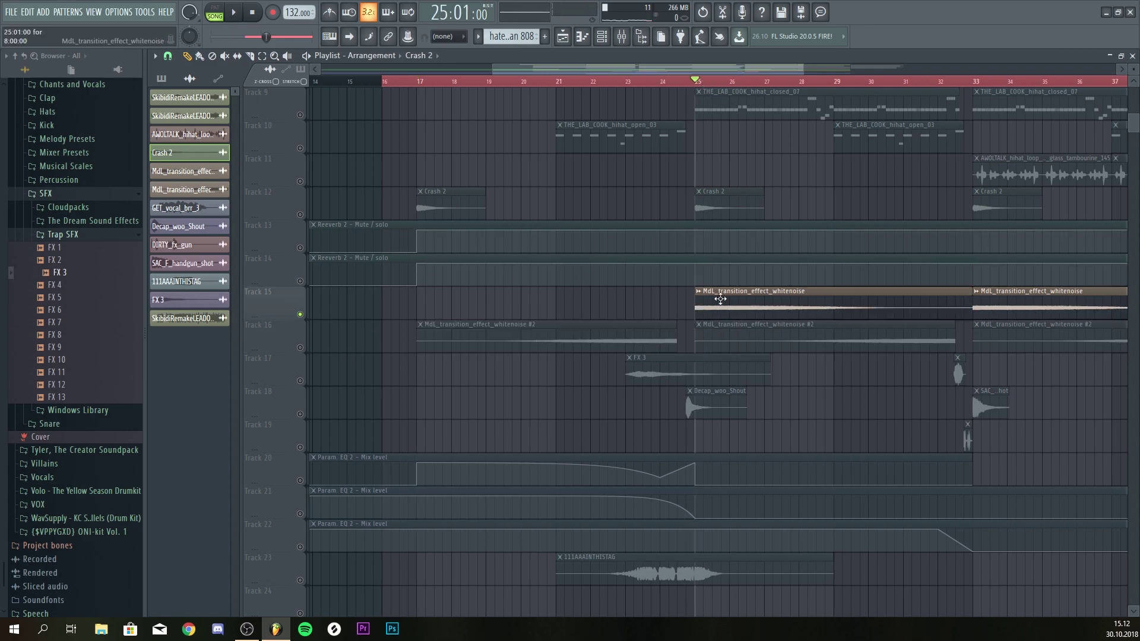
right_click(300, 348)
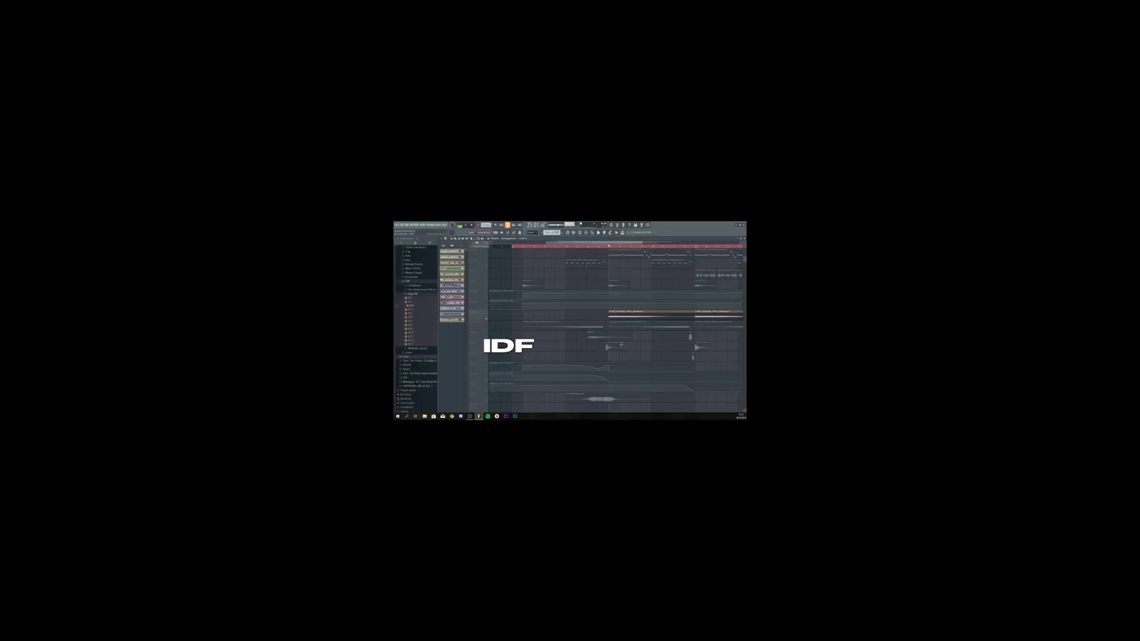
key(space)
key(space)
- Solo Track 16 and play the first MdL_transition_effect_whitenoise #2 clip from bar 22
right_click(309, 347)
click(584, 82)
key(space)
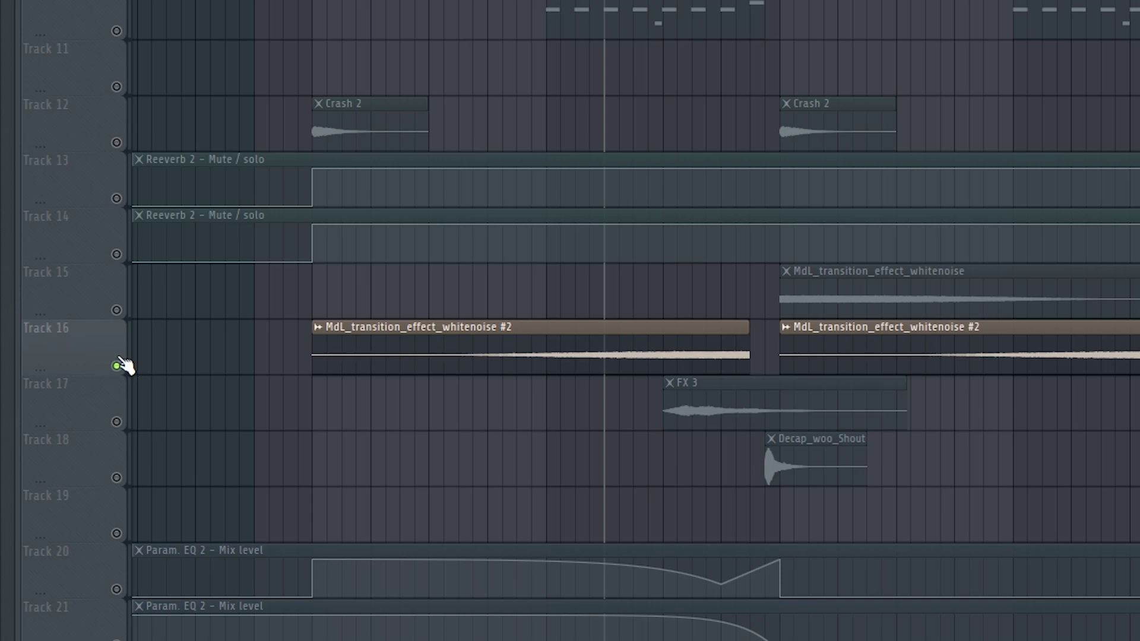
- Solo Track 17 and play the FX 3 clip from bar 23
right_click(120, 360)
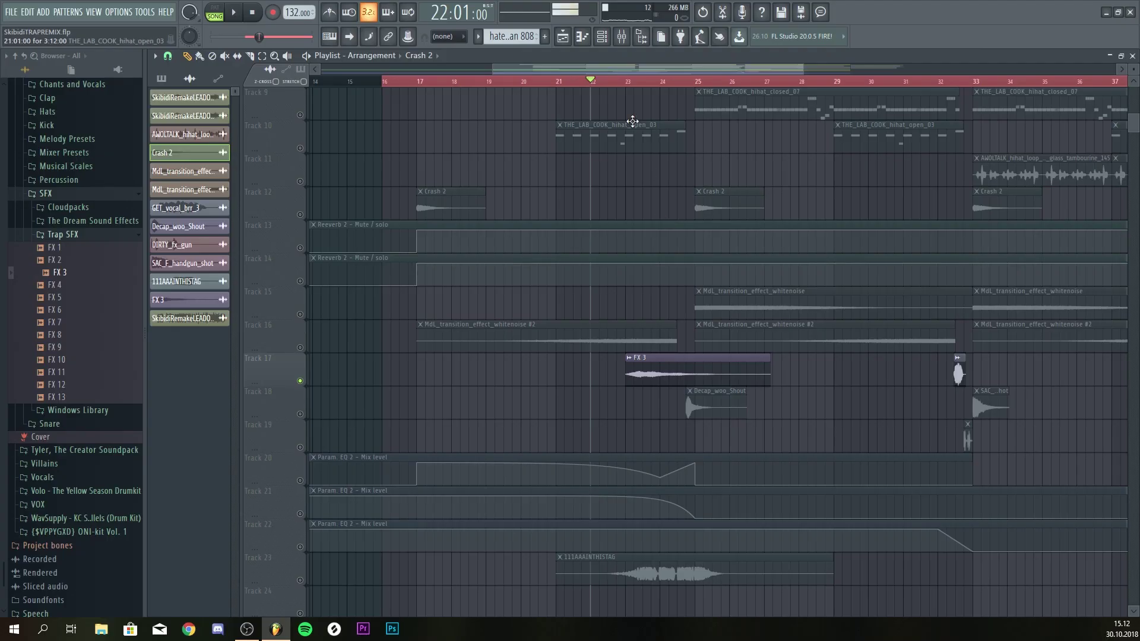
click(629, 81)
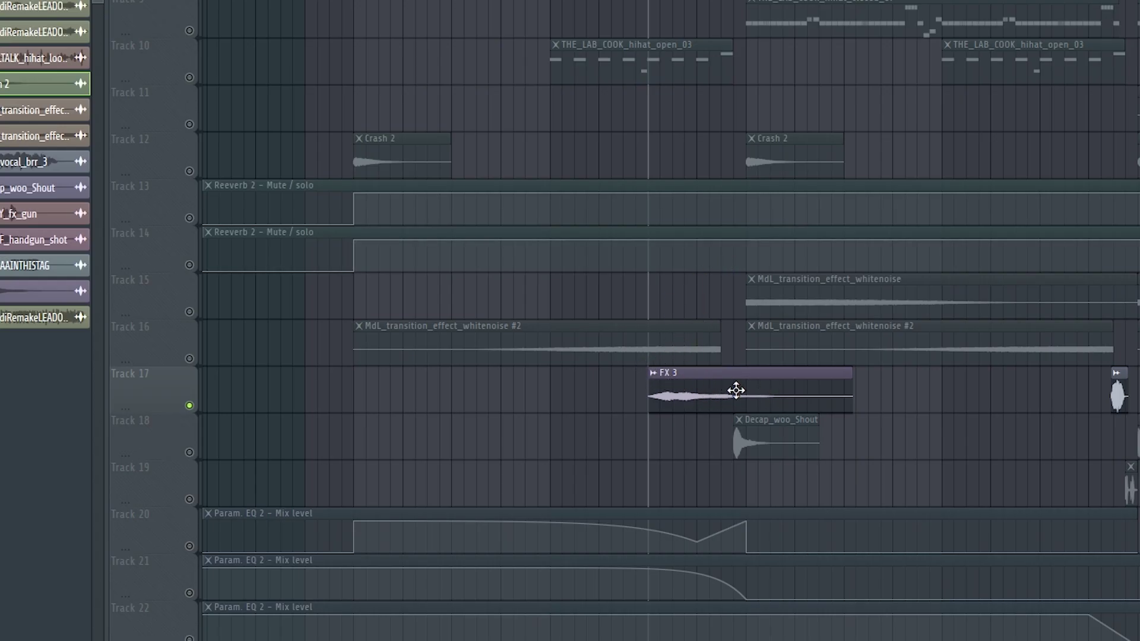
key(space)
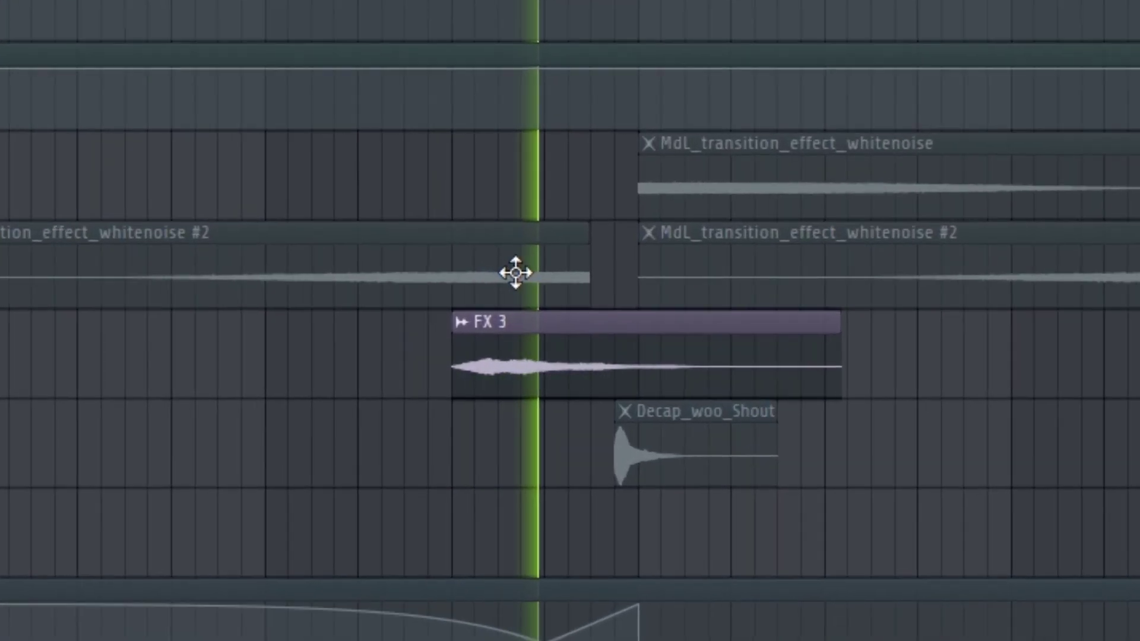
key(space)
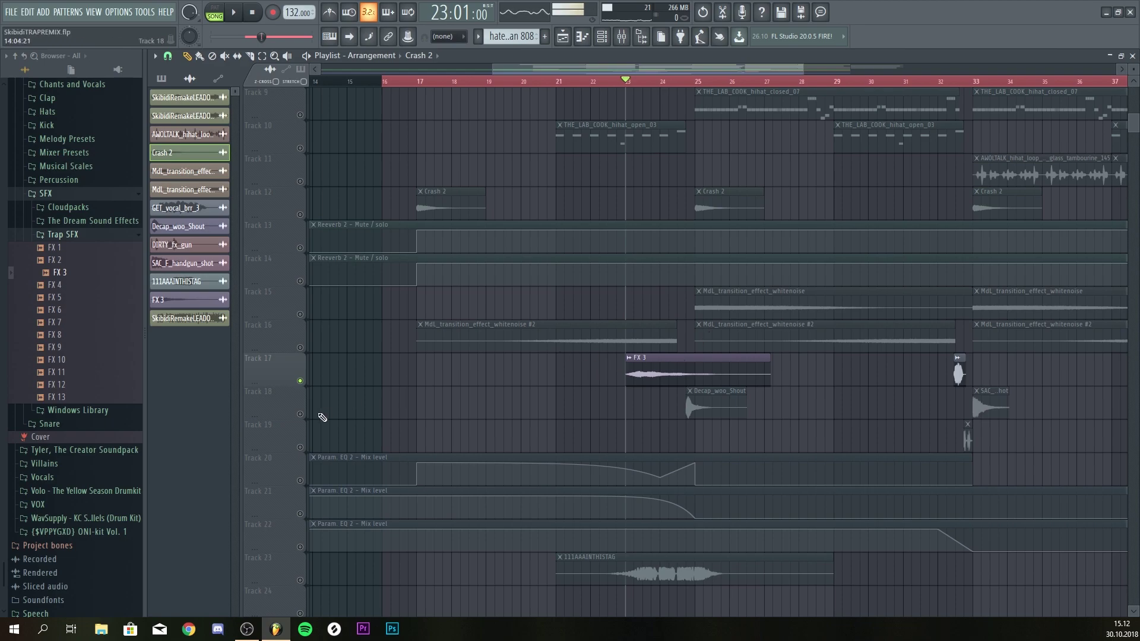
- Solo Track 18 and play the Decap_woo_Shout clip from its start just before bar 25
right_click(300, 415)
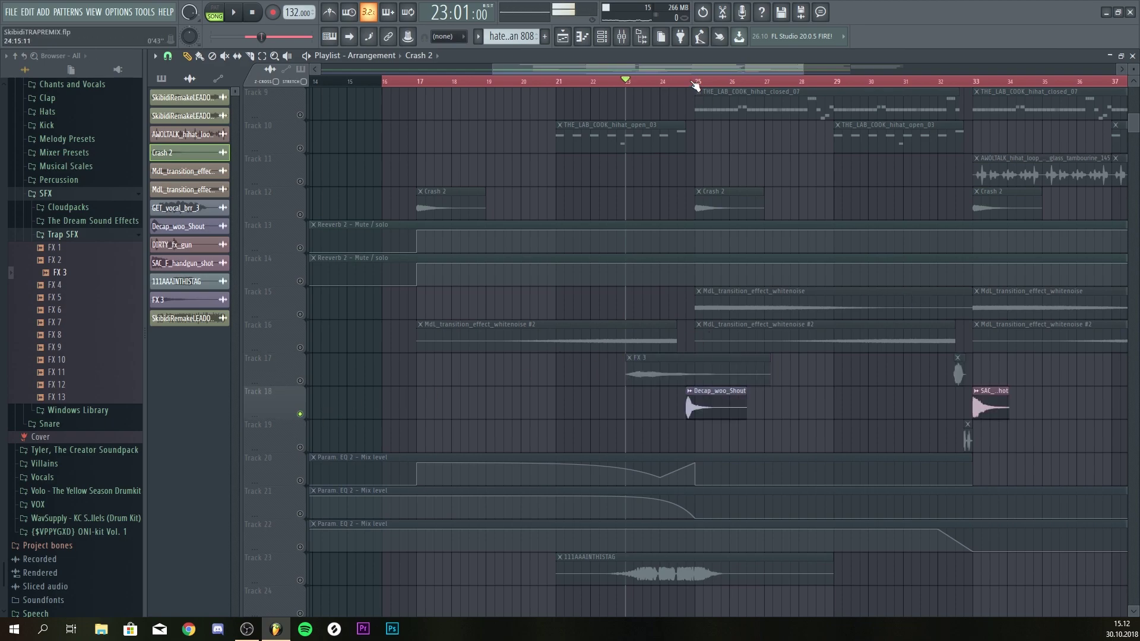
click(695, 86)
scroll(700, 84, up, 5)
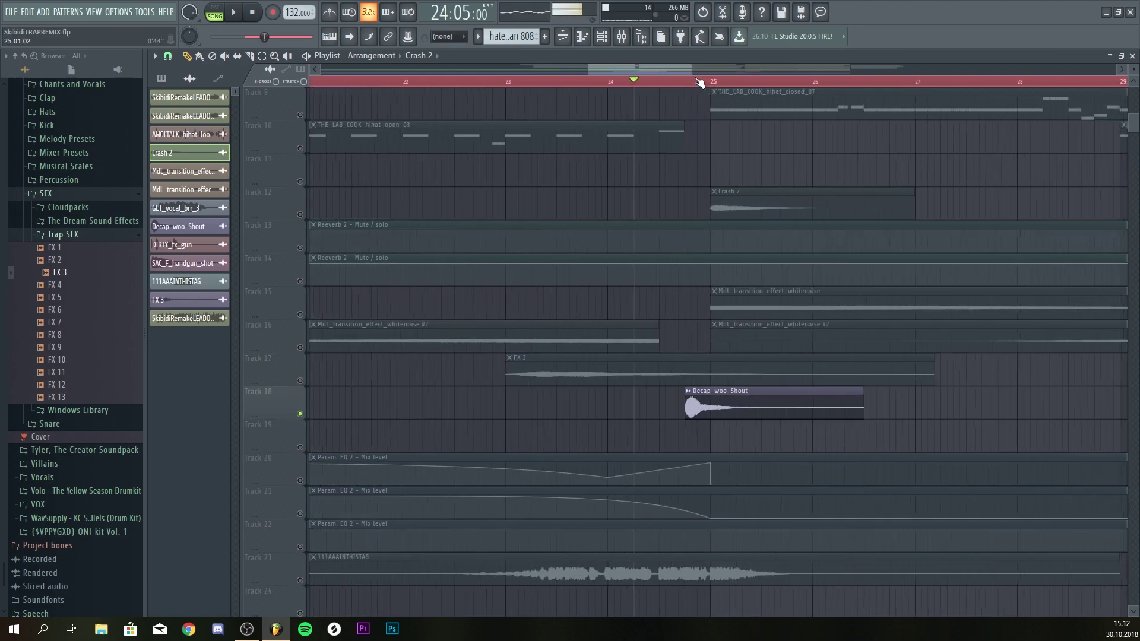
click(677, 81)
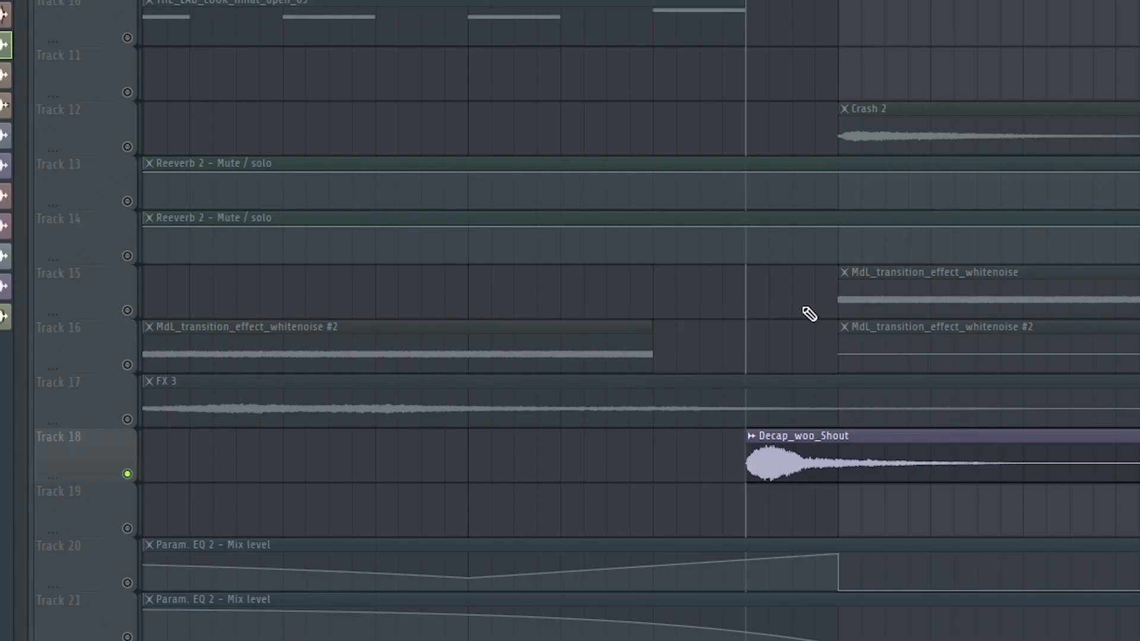
key(space)
key(space)
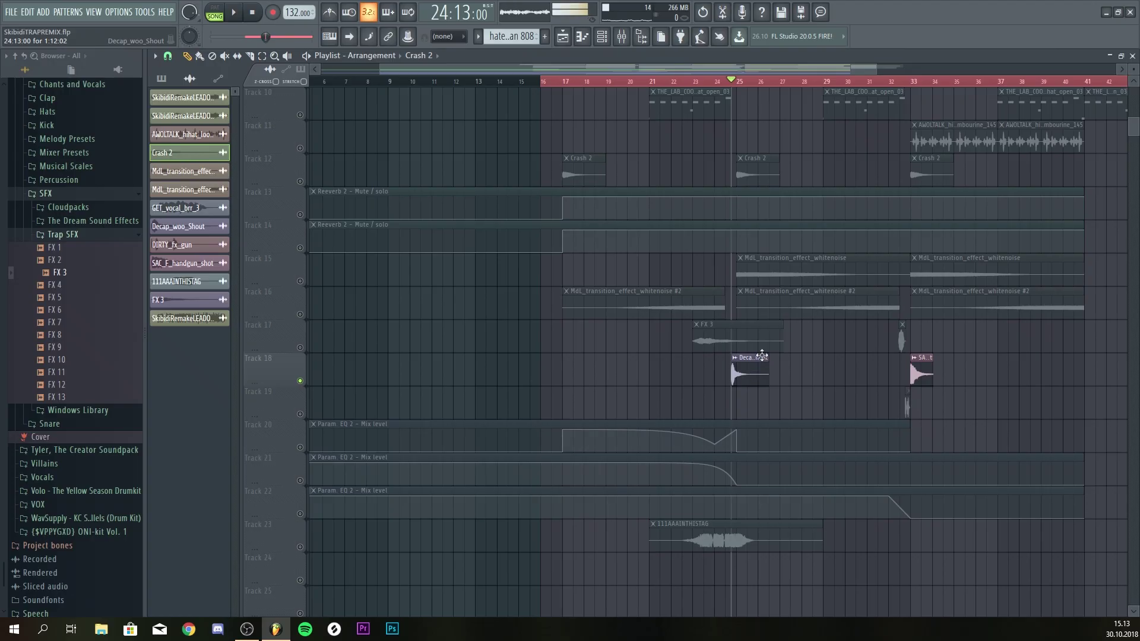
- Inspect the Fruity parametric EQ 2 and Fruity Limiter effects on mixer Insert 15 used by the shout
click(642, 38)
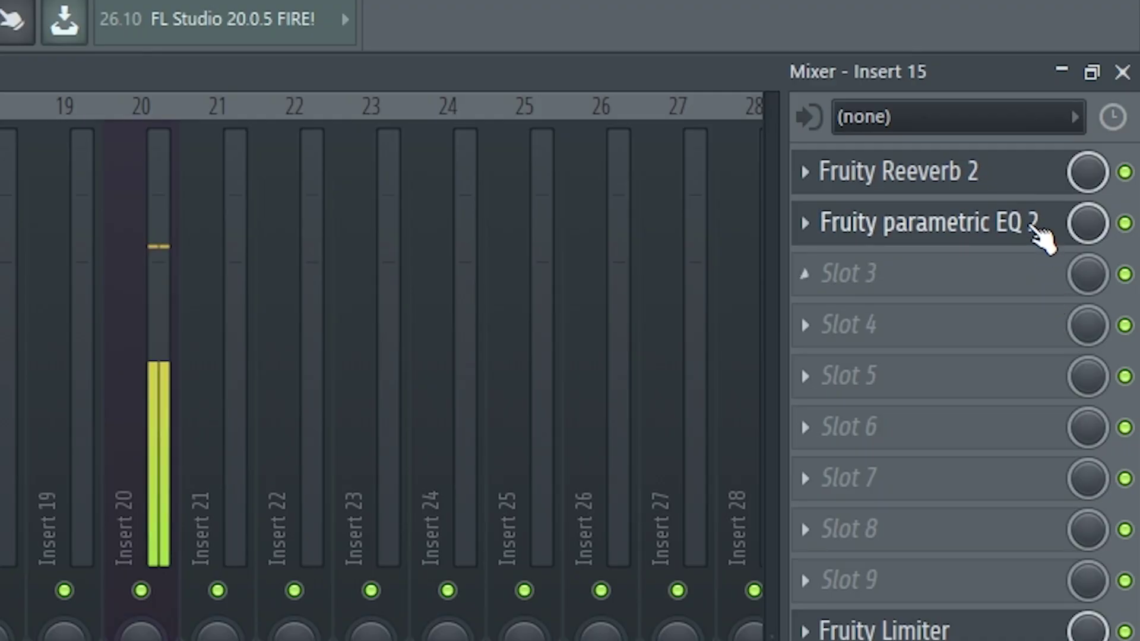
click(1042, 235)
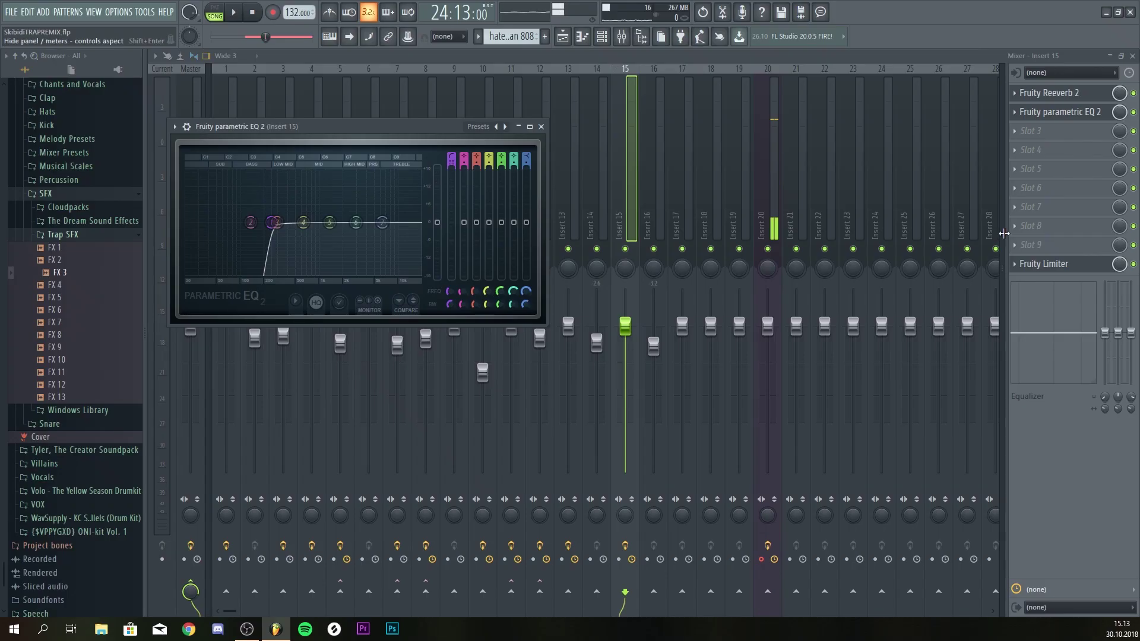
click(1043, 264)
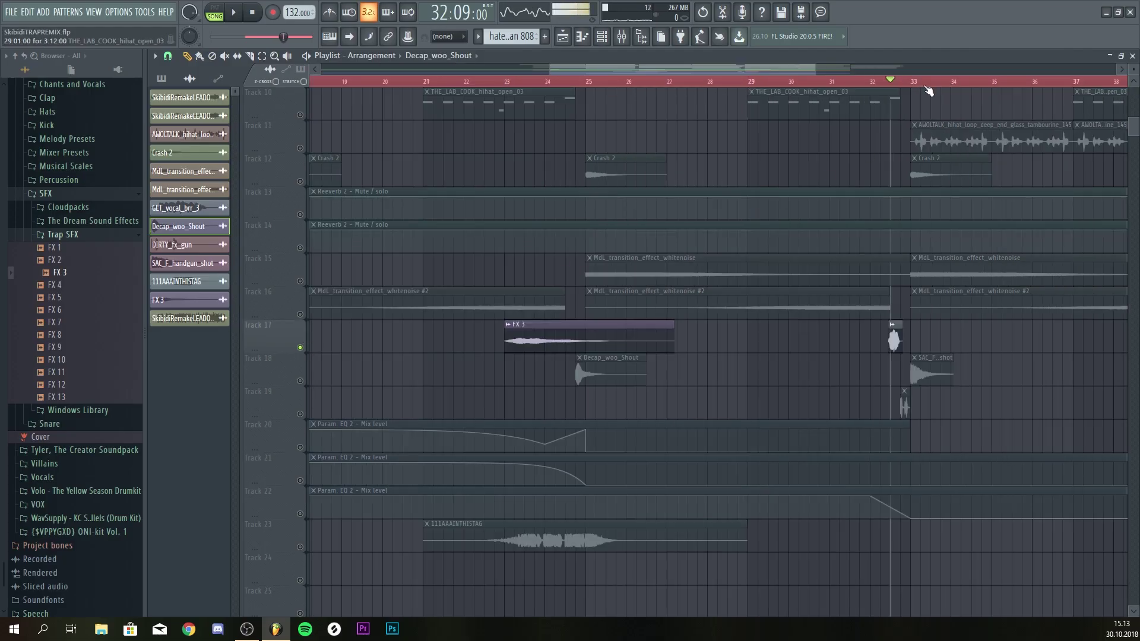
- Play the GET_vocal_brr_3 clip on the soloed Track 17 from 32:09
scroll(903, 91, up, 6)
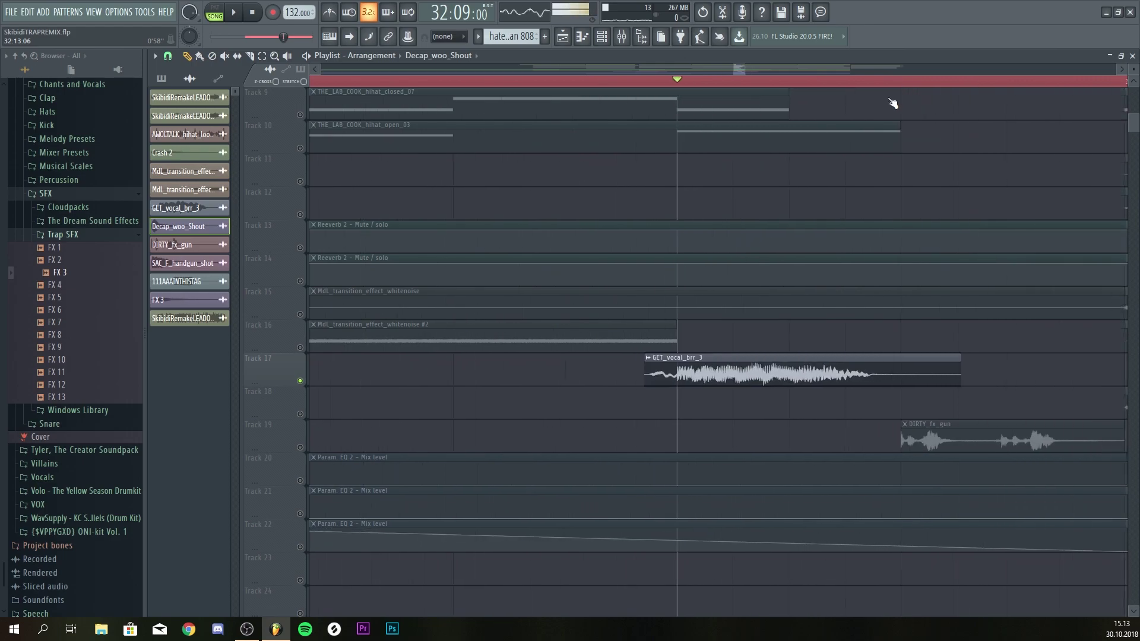
scroll(669, 348, down, 1)
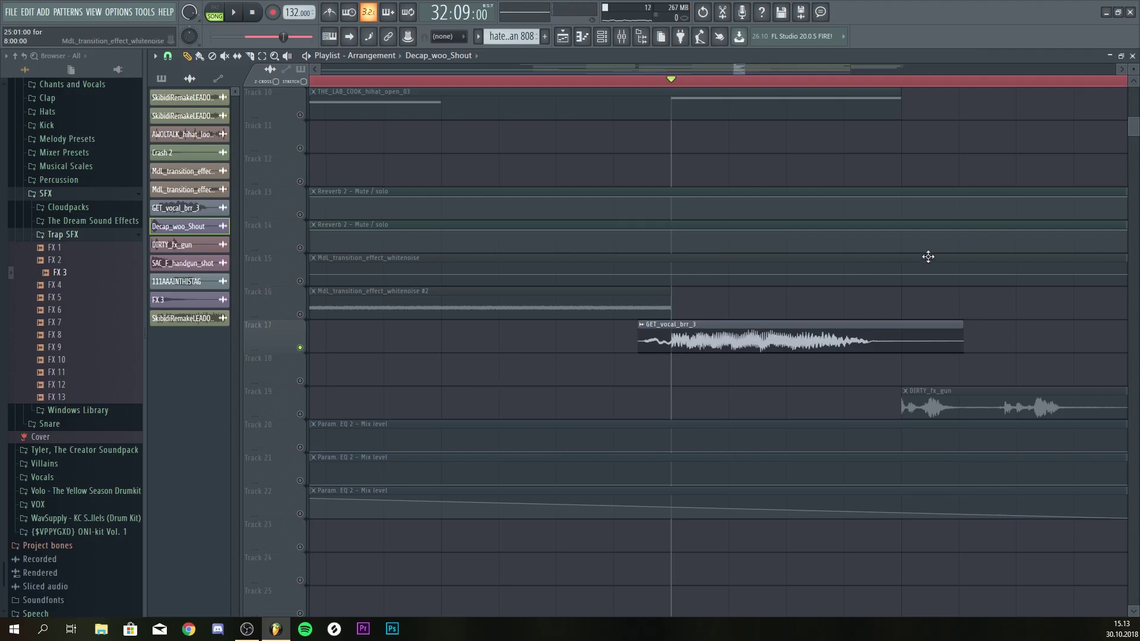
key(space)
key(space)
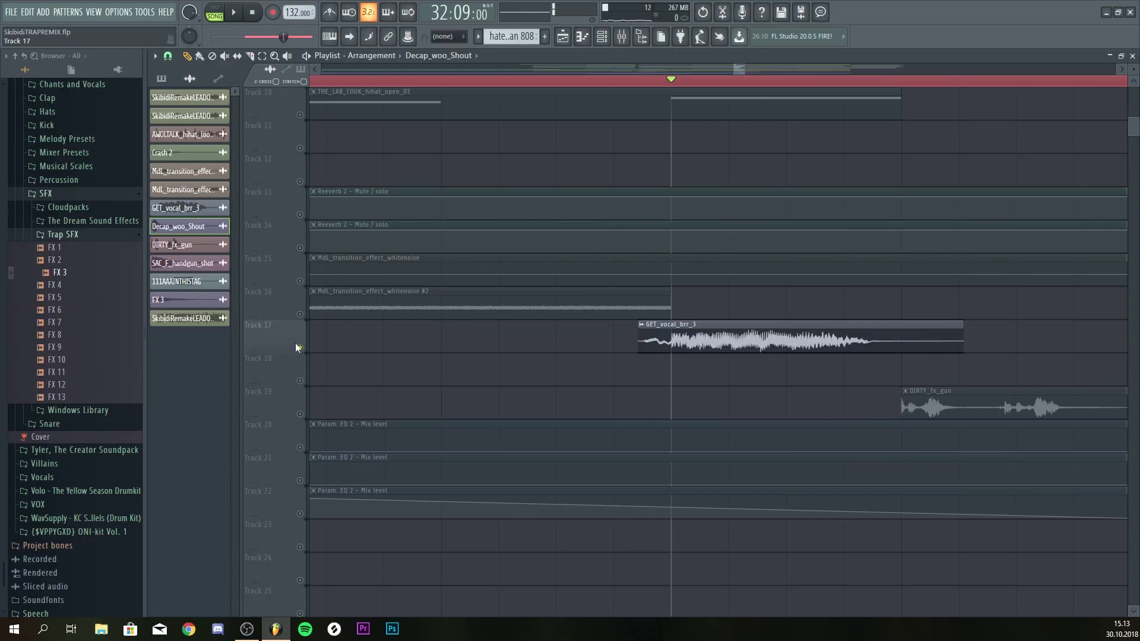
- Solo Track 19 and play the DIRTY_fx_gun clip from 32:13
right_click(301, 349)
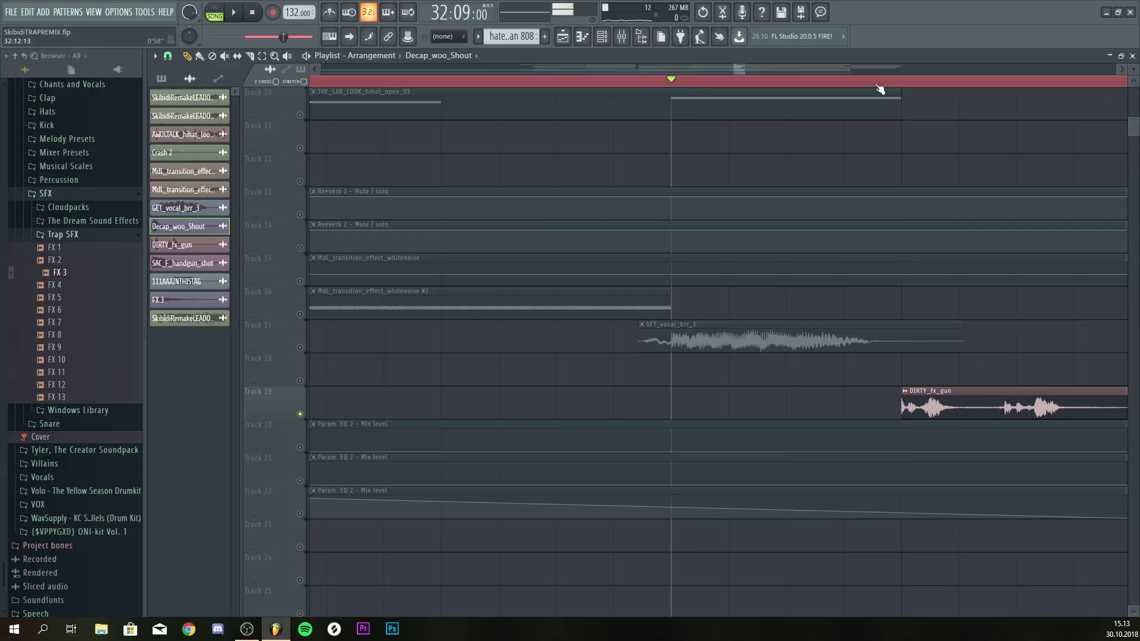
scroll(880, 89, down, 2)
click(871, 89)
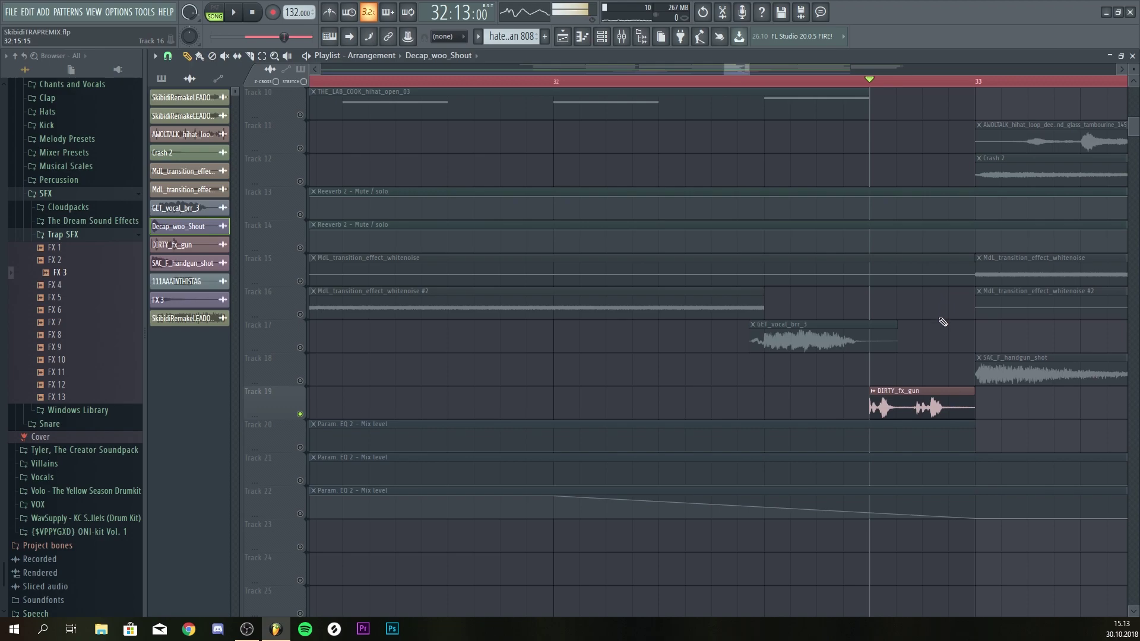
key(space)
key(space)
- Solo Track 18 and play the SAC_F_handgun_shot clip at bar 33
right_click(300, 381)
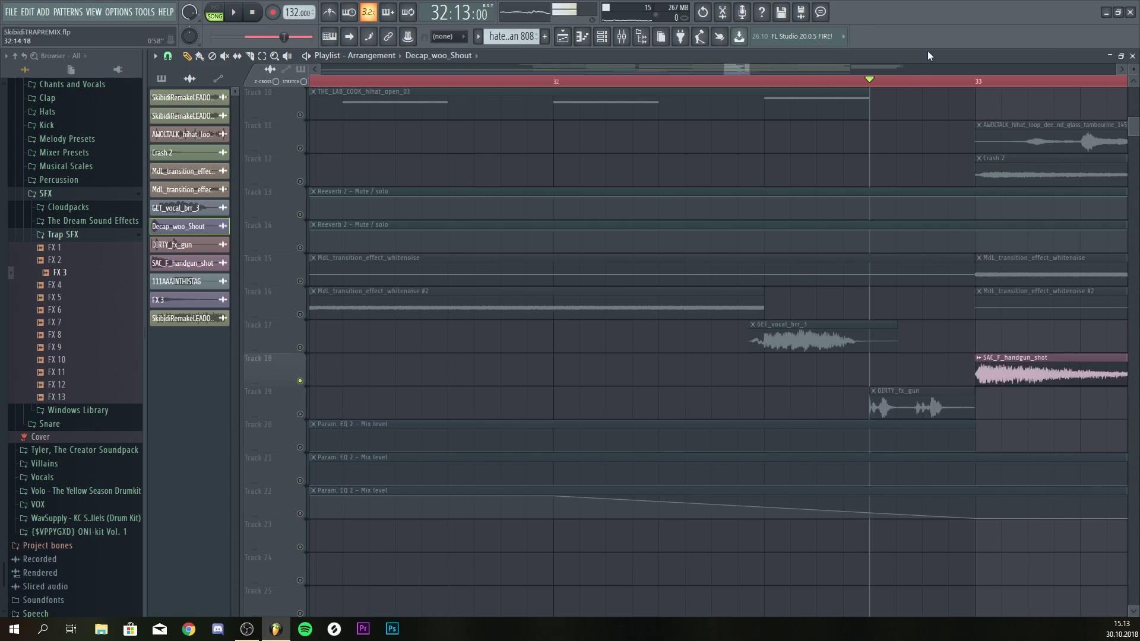
key(space)
- Solo Track 23 and play the 111AAAINTHISTAG clip from bar 23
scroll(950, 83, down, 3)
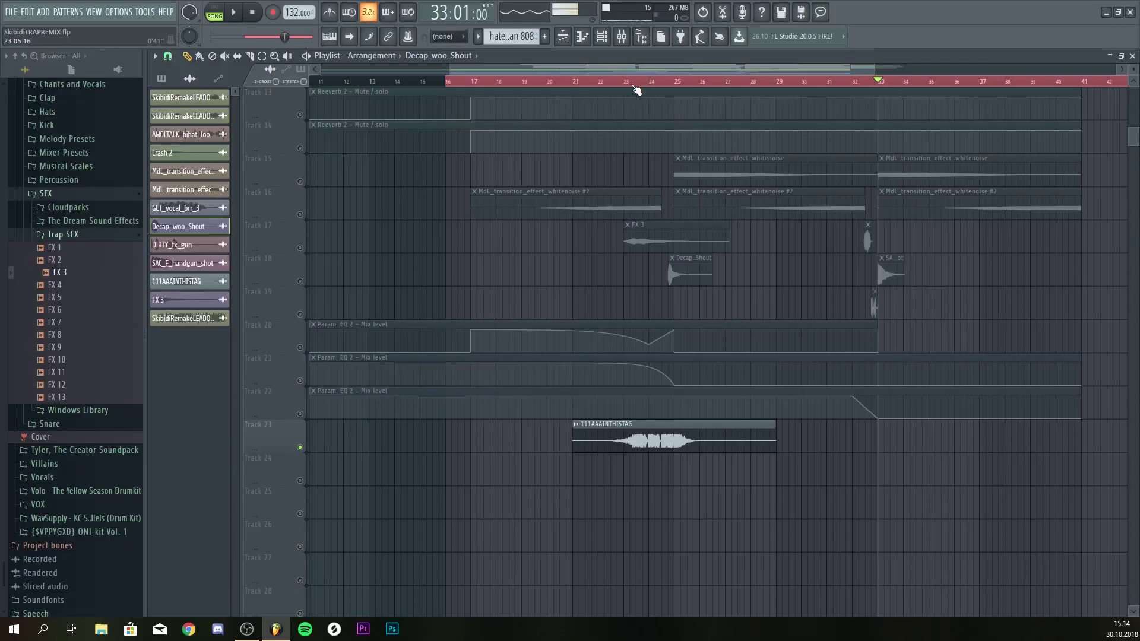
click(633, 84)
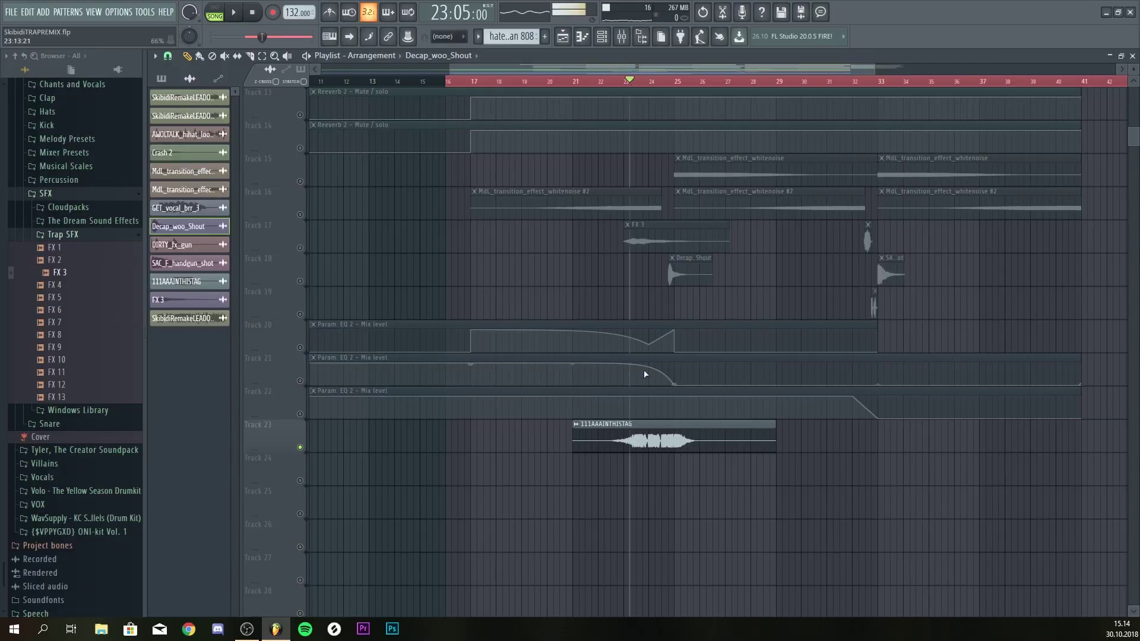
click(620, 82)
key(space)
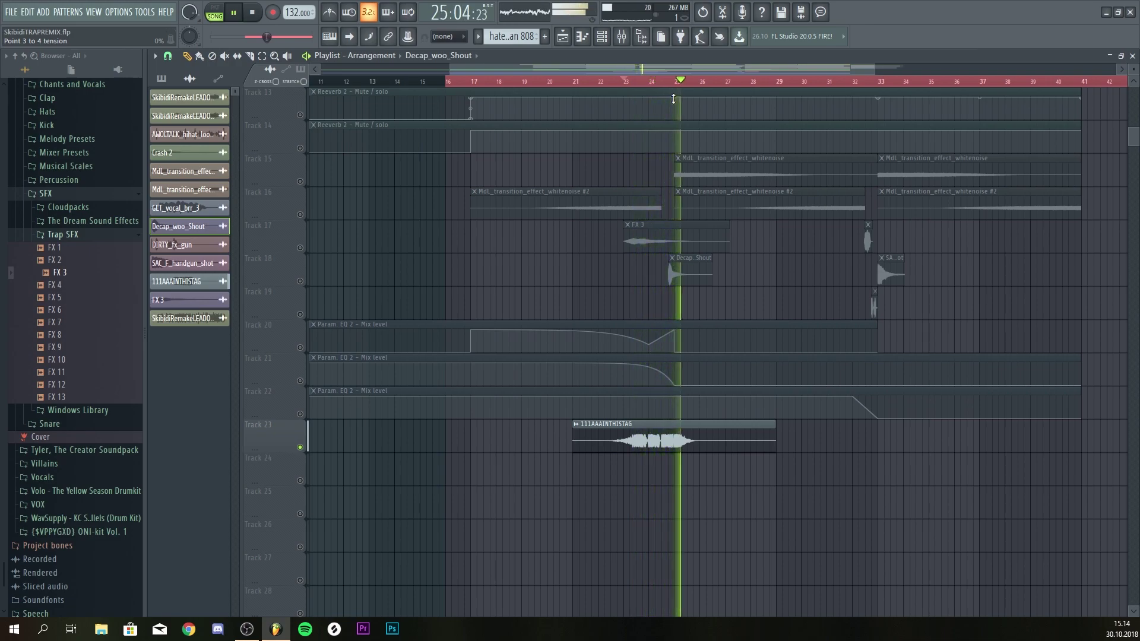
- End the solo from the upper tracks so that every playlist track is enabled again
scroll(673, 89, up, 3)
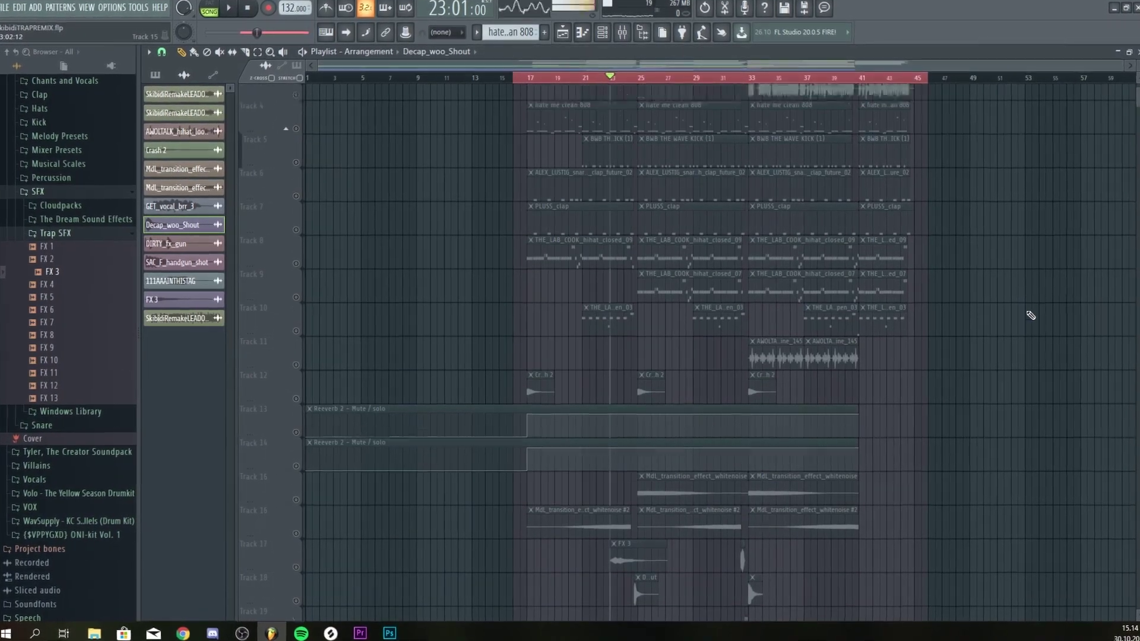
click(292, 177)
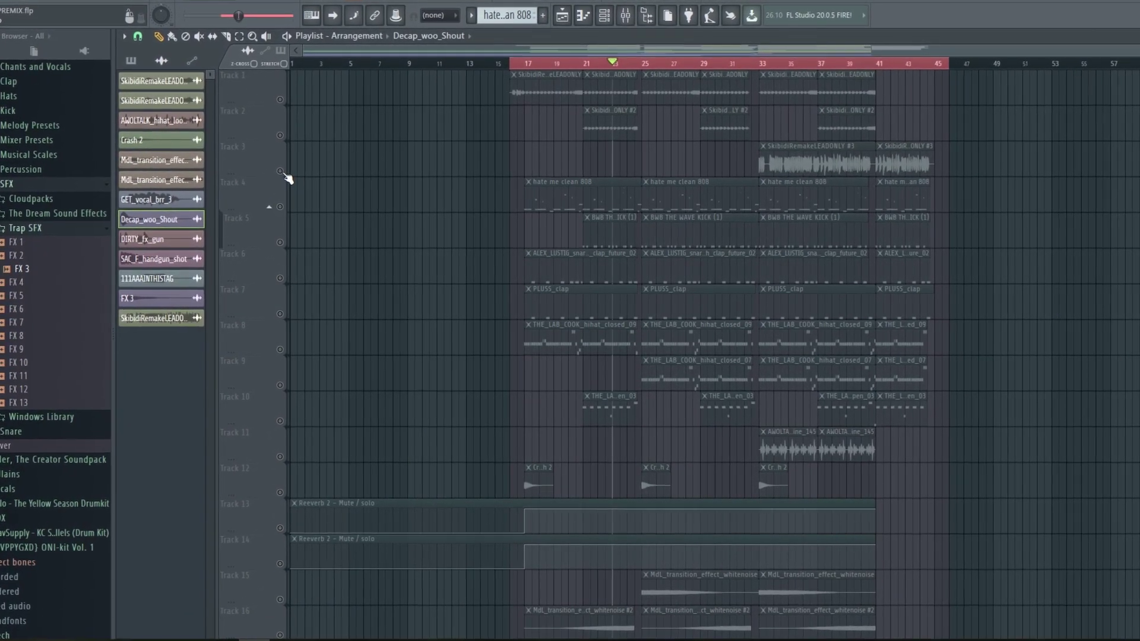
right_click(276, 170)
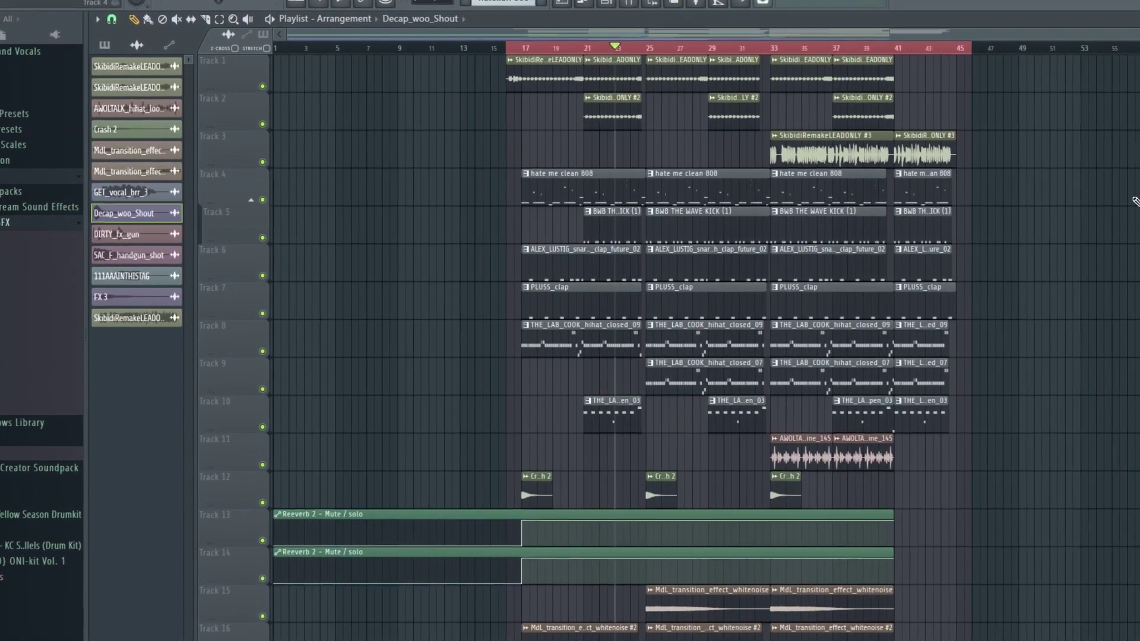